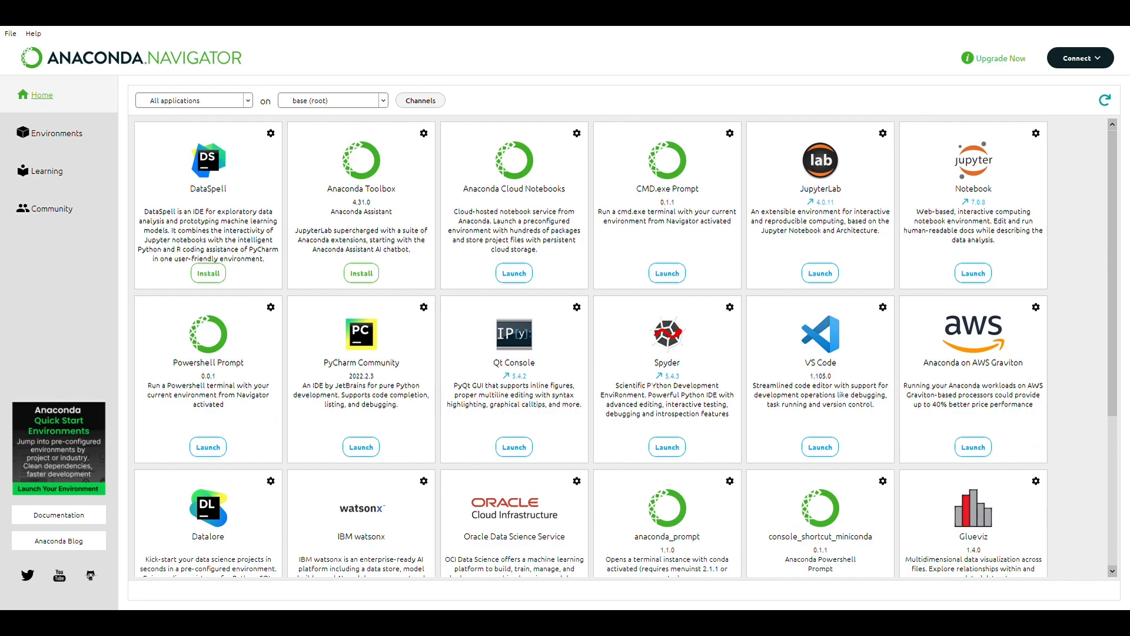
Step: Launch Jupyter Notebook from the application list for the base (root) environment
{"action": "scroll", "coordinate": [826, 325], "scroll_direction": "down", "scroll_amount": 5}
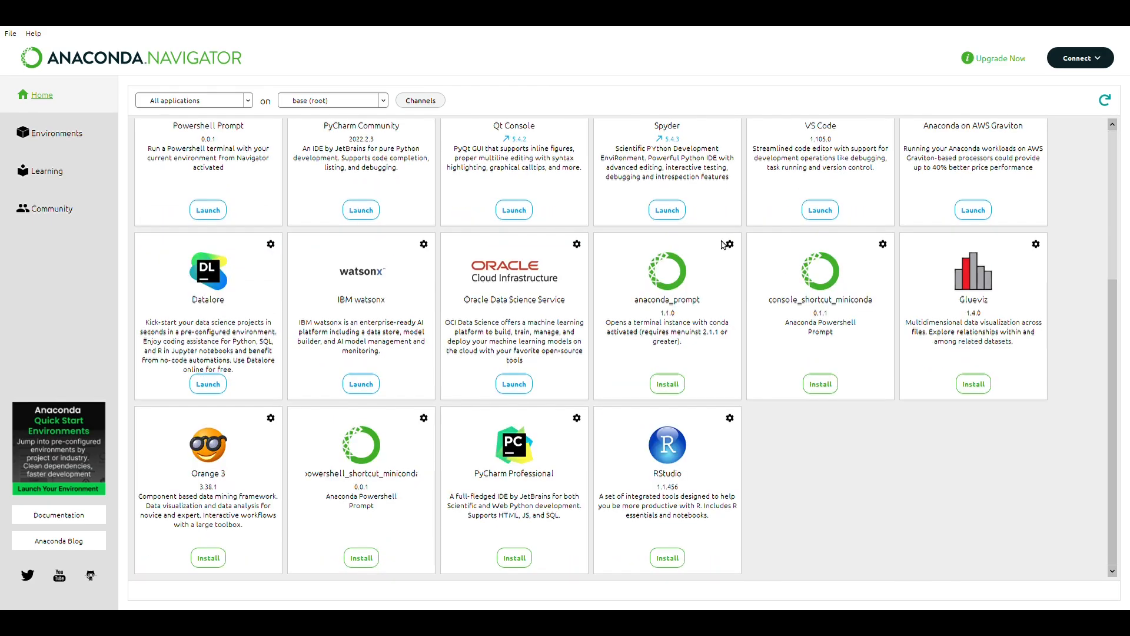
{"action": "scroll", "coordinate": [665, 266], "scroll_direction": "up", "scroll_amount": 5}
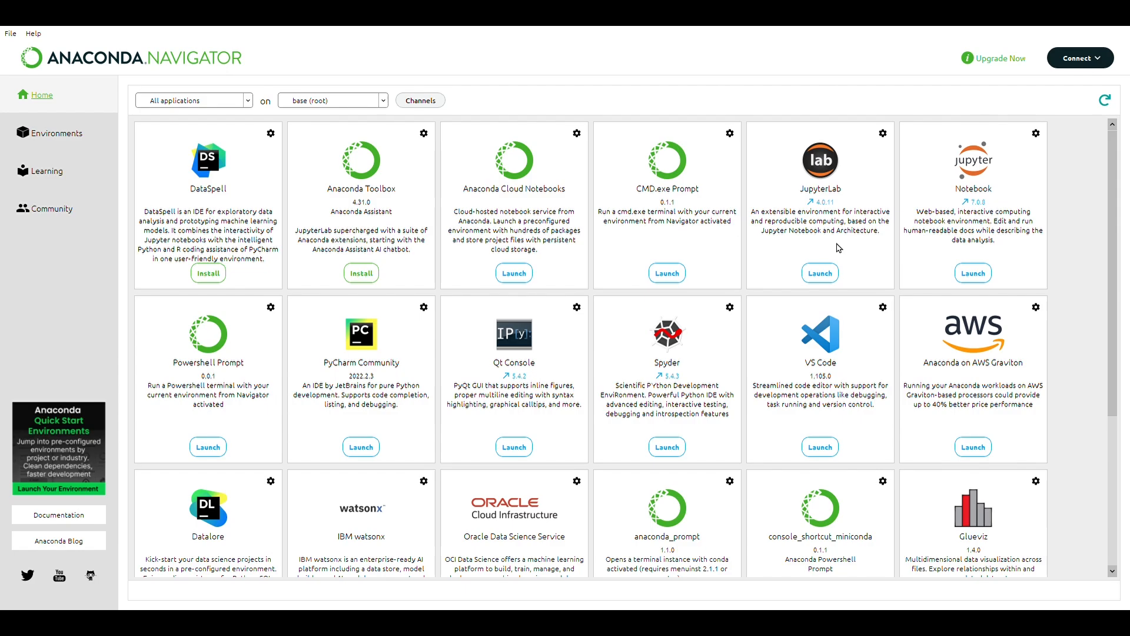
{"action": "left_click", "coordinate": [834, 264]}
{"action": "scroll", "coordinate": [673, 406], "scroll_direction": "down", "scroll_amount": 5}
{"action": "scroll", "coordinate": [843, 421], "scroll_direction": "up", "scroll_amount": 5}
{"action": "left_click", "coordinate": [983, 274]}
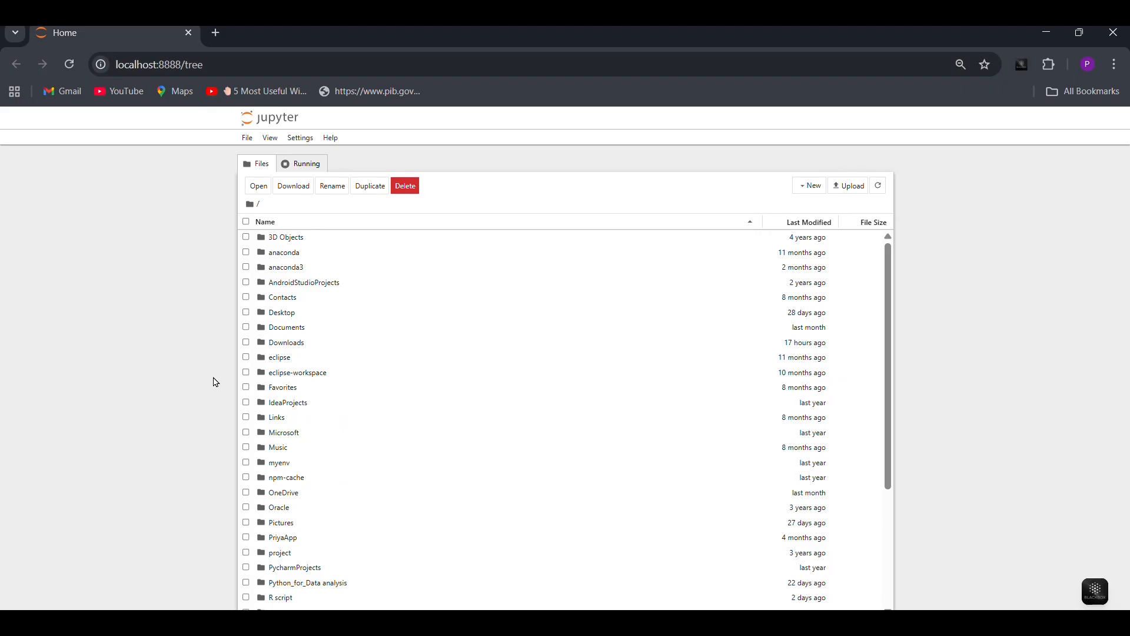
Step: Look through the folders and notebook files in the Jupyter home directory
{"action": "scroll", "coordinate": [386, 404], "scroll_direction": "down", "scroll_amount": 3}
{"action": "scroll", "coordinate": [386, 404], "scroll_direction": "up", "scroll_amount": 3}
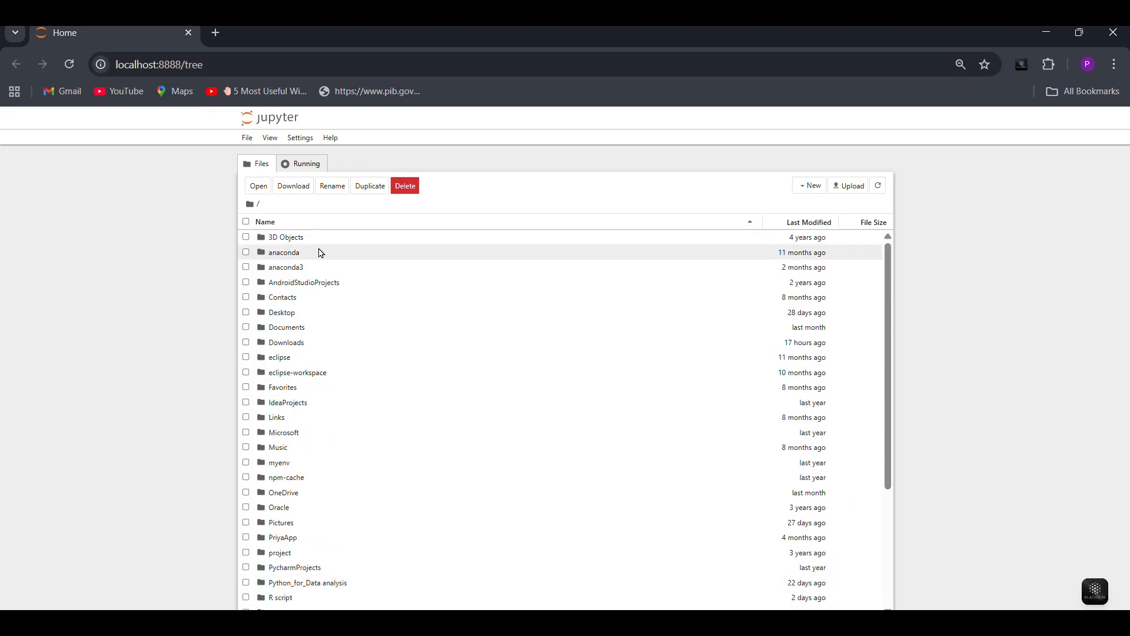
{"action": "scroll", "coordinate": [356, 436], "scroll_direction": "down", "scroll_amount": 3}
{"action": "scroll", "coordinate": [358, 437], "scroll_direction": "up", "scroll_amount": 3}
{"action": "scroll", "coordinate": [358, 438], "scroll_direction": "down", "scroll_amount": 3}
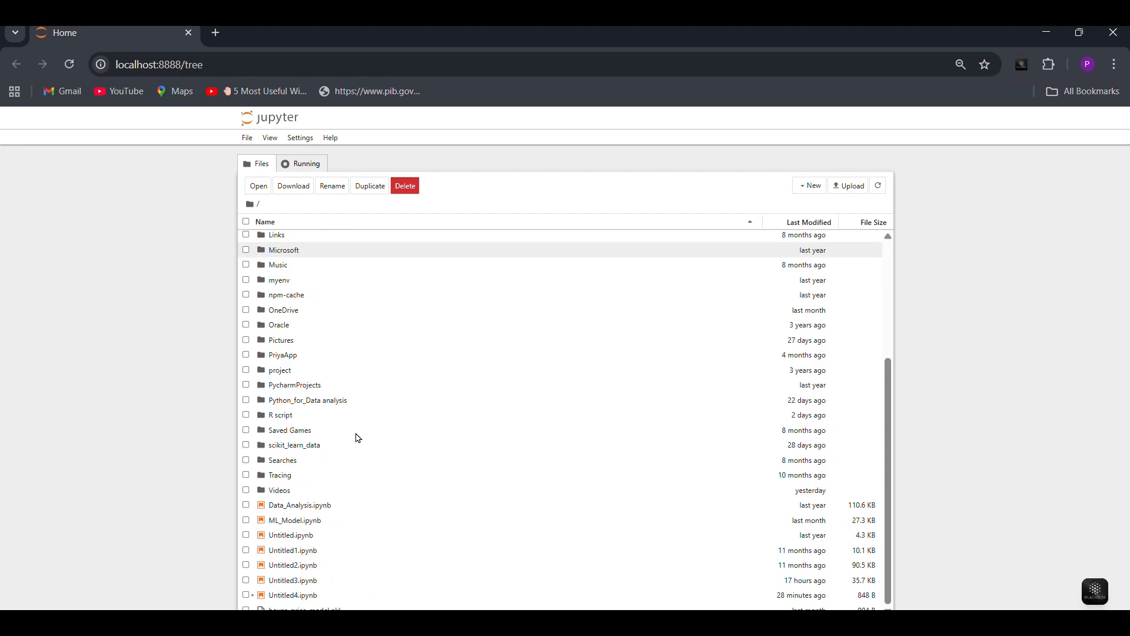
{"action": "scroll", "coordinate": [358, 438], "scroll_direction": "up", "scroll_amount": 3}
{"action": "scroll", "coordinate": [358, 438], "scroll_direction": "down", "scroll_amount": 3}
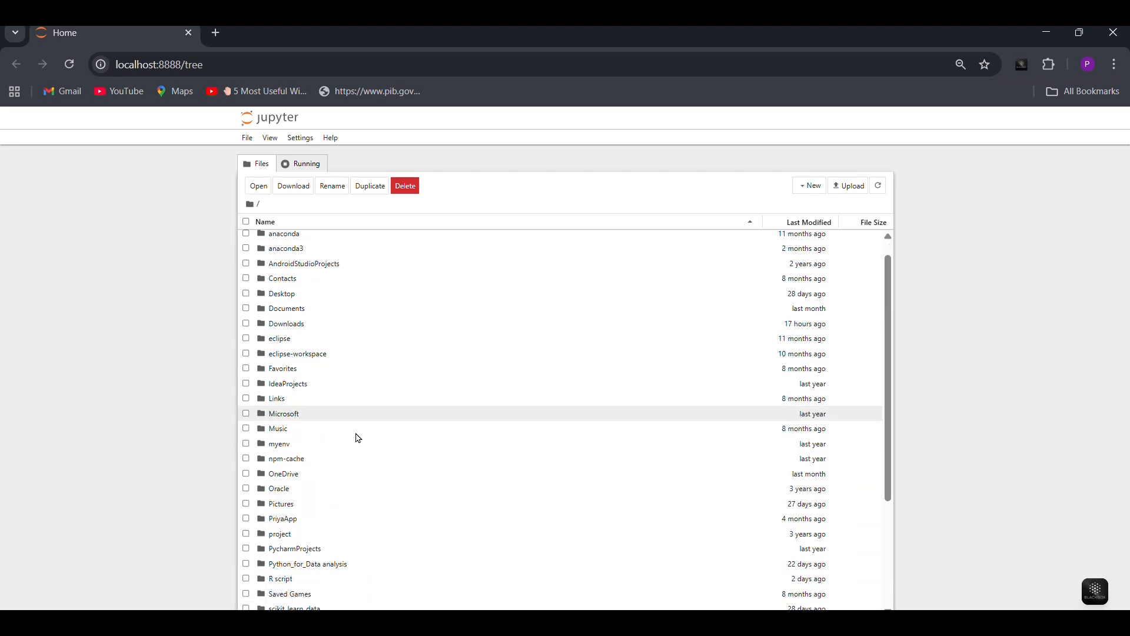
{"action": "scroll", "coordinate": [358, 438], "scroll_direction": "up", "scroll_amount": 3}
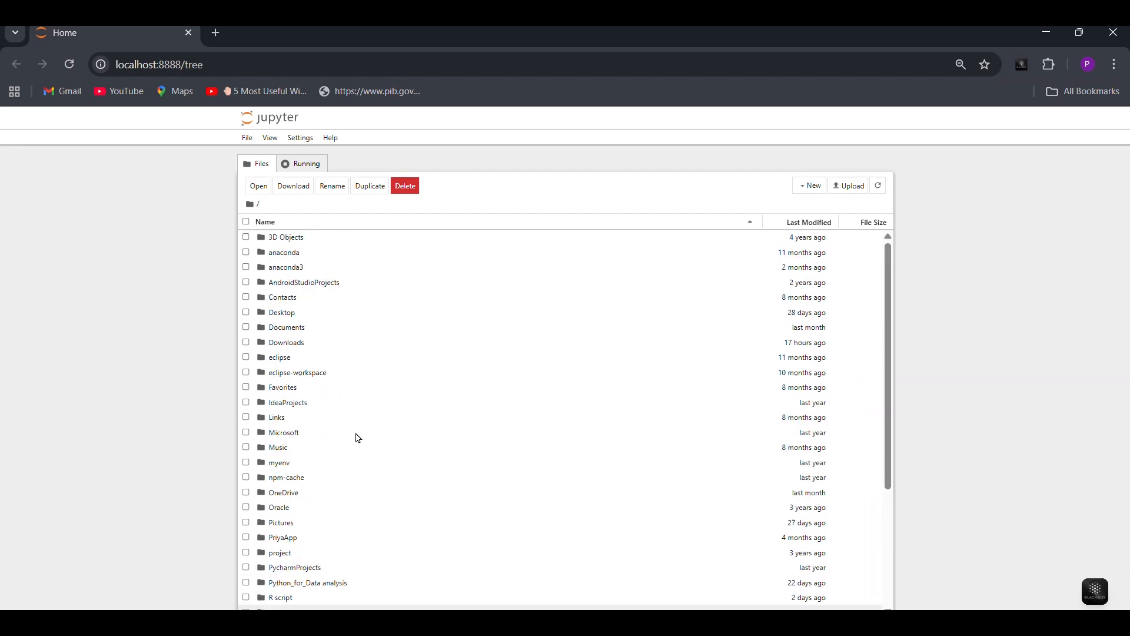
Step: Create a new notebook with the Python 3 kernel in the home directory
{"action": "left_click", "coordinate": [814, 189]}
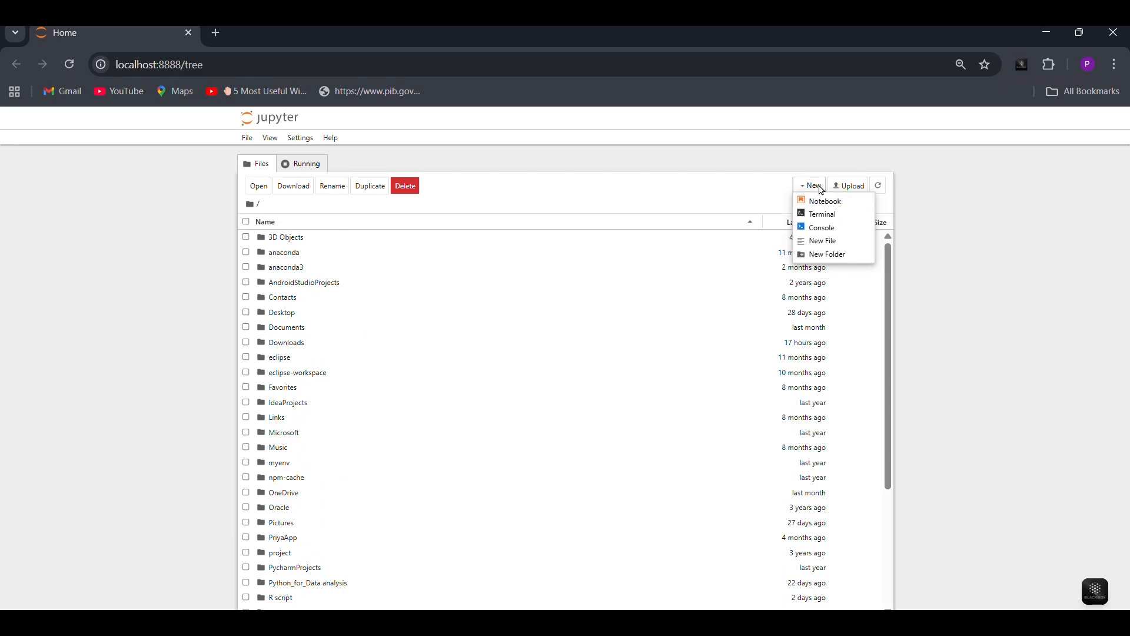
{"action": "left_click", "coordinate": [854, 201]}
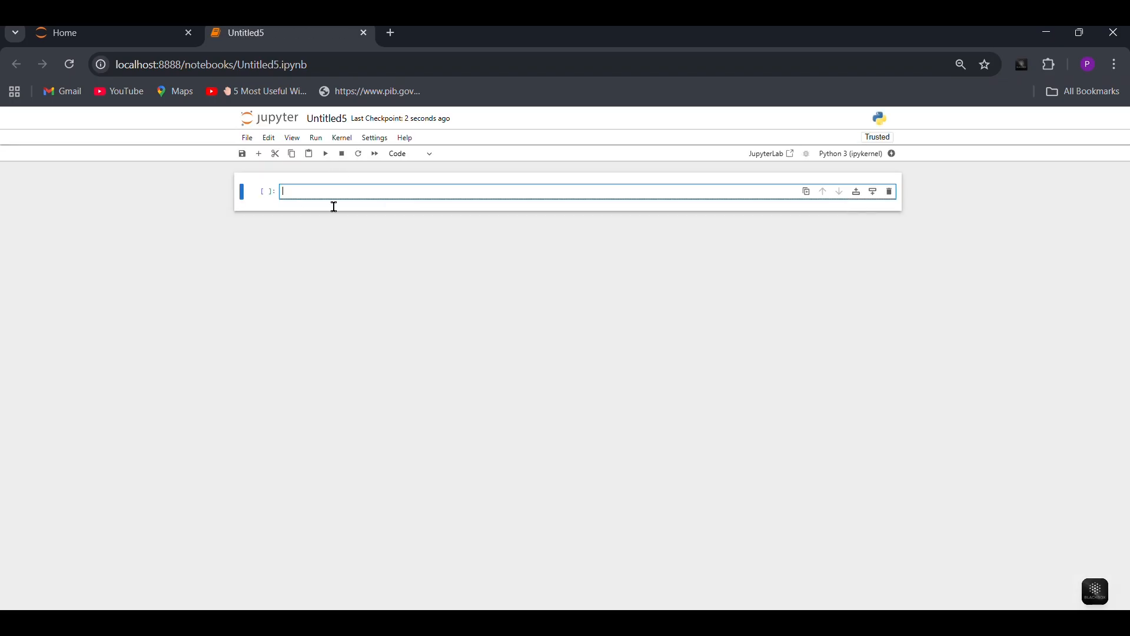
{"action": "left_click", "coordinate": [348, 234]}
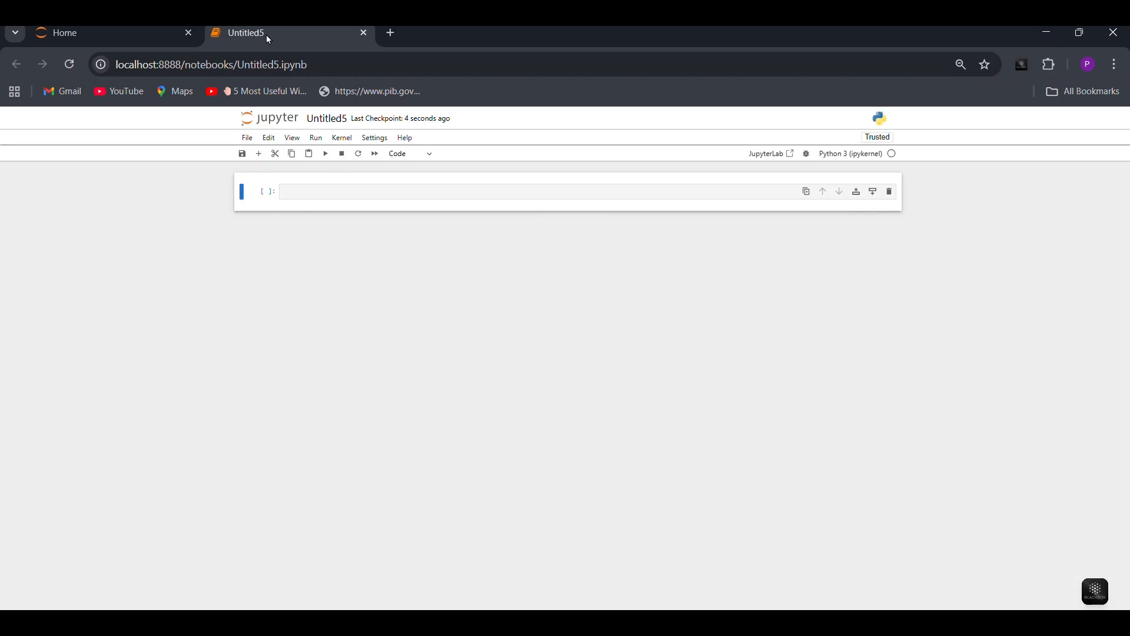
Step: Import pandas as pd and matplotlib.pyplot as plt in the first cell and run it
{"action": "left_click", "coordinate": [312, 201]}
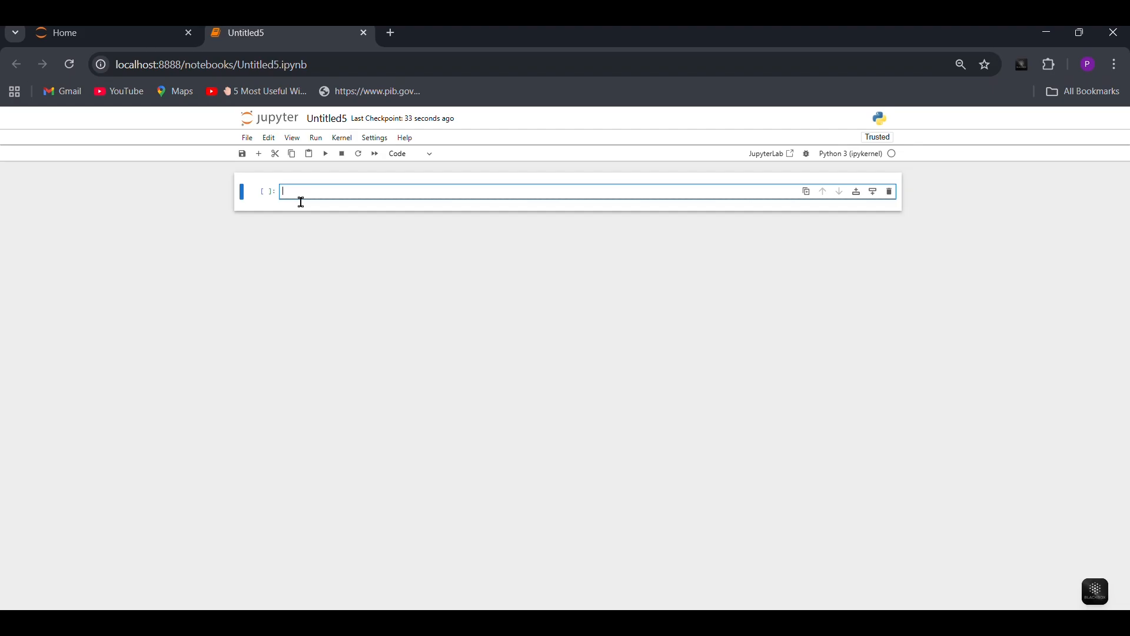
{"action": "type", "text": "import pandas"}
{"action": "type", "text": "as pd"}
{"action": "key", "text": "Return"}
{"action": "type", "text": "impo"}
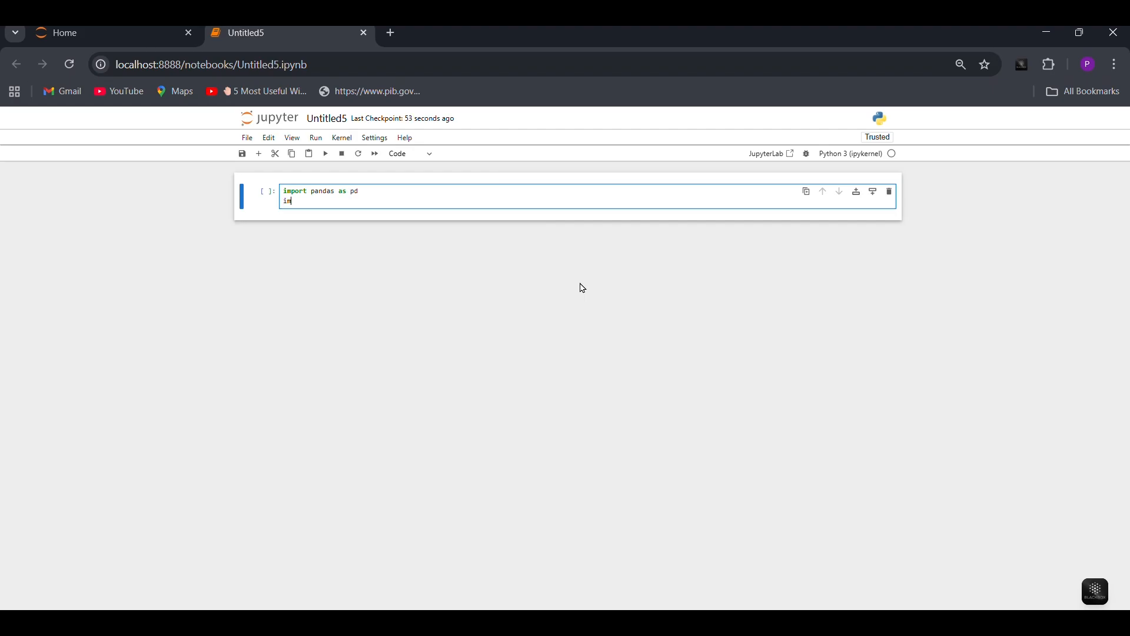
{"action": "type", "text": "rt matplotlib"}
{"action": "type", "text": ".pyplot as plt"}
{"action": "key", "text": "shift+Return"}
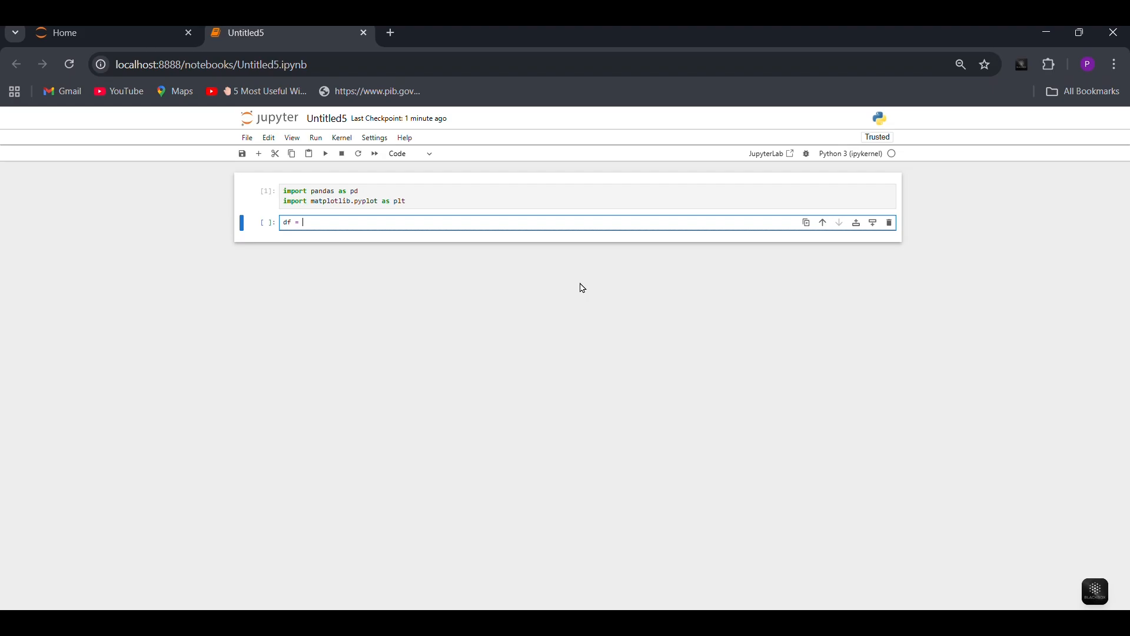
Step: Write a df assignment in the second cell that calls read_csv with the full path of Sales Data.csv in the Downloads folder
{"action": "type", "text": "ad_csv"}
{"action": "type", "text": "()"}
{"action": "left_click", "coordinate": [700, 623]}
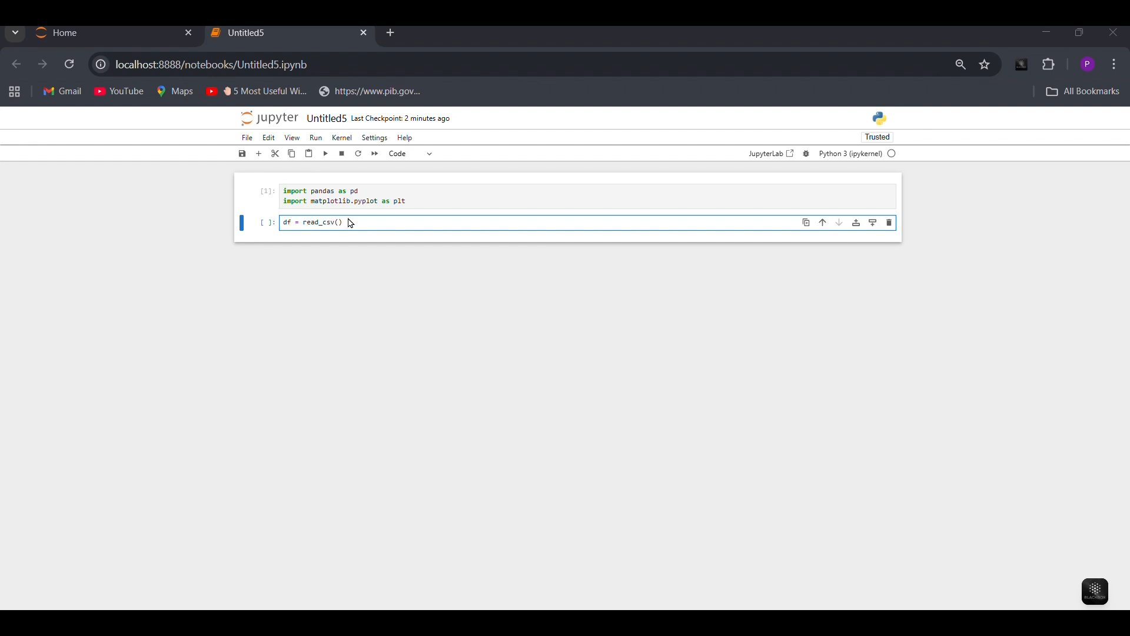
{"action": "left_click", "coordinate": [389, 362]}
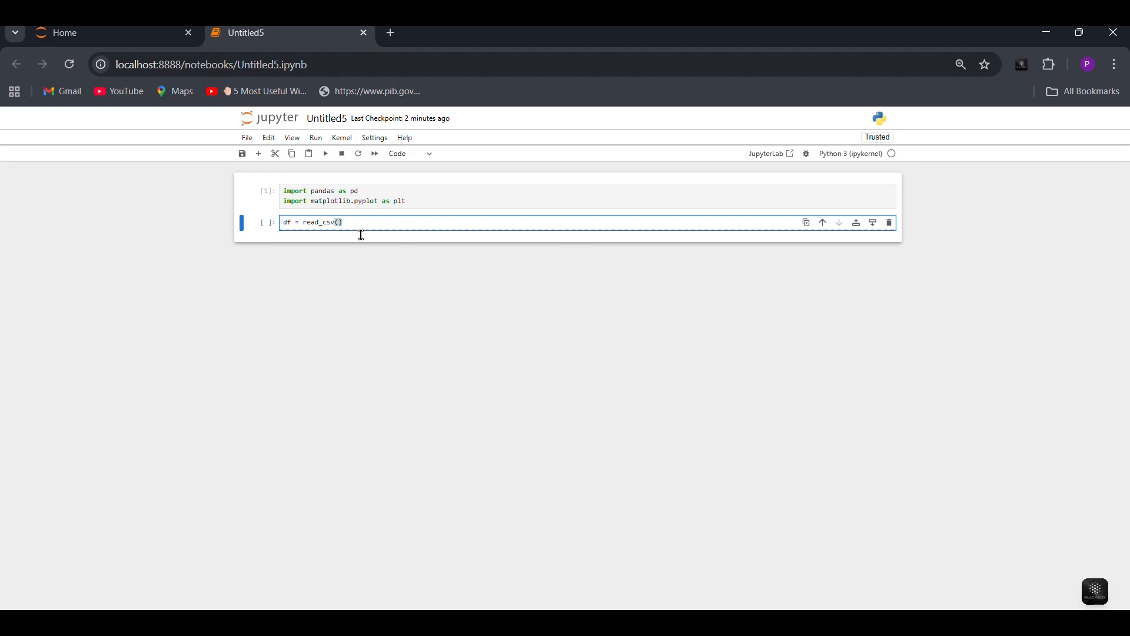
{"action": "type", "text": "\"C:\\Users\\priya\\Downloads\\Sales Data.csv\""}
Step: Double every backslash in the Sales Data.csv path and run the cell
{"action": "left_click", "coordinate": [362, 230]}
{"action": "type", "text": "\\\\"}
{"action": "type", "text": "\\"}
{"action": "left_click", "coordinate": [463, 226]}
{"action": "type", "text": "\\\\"}
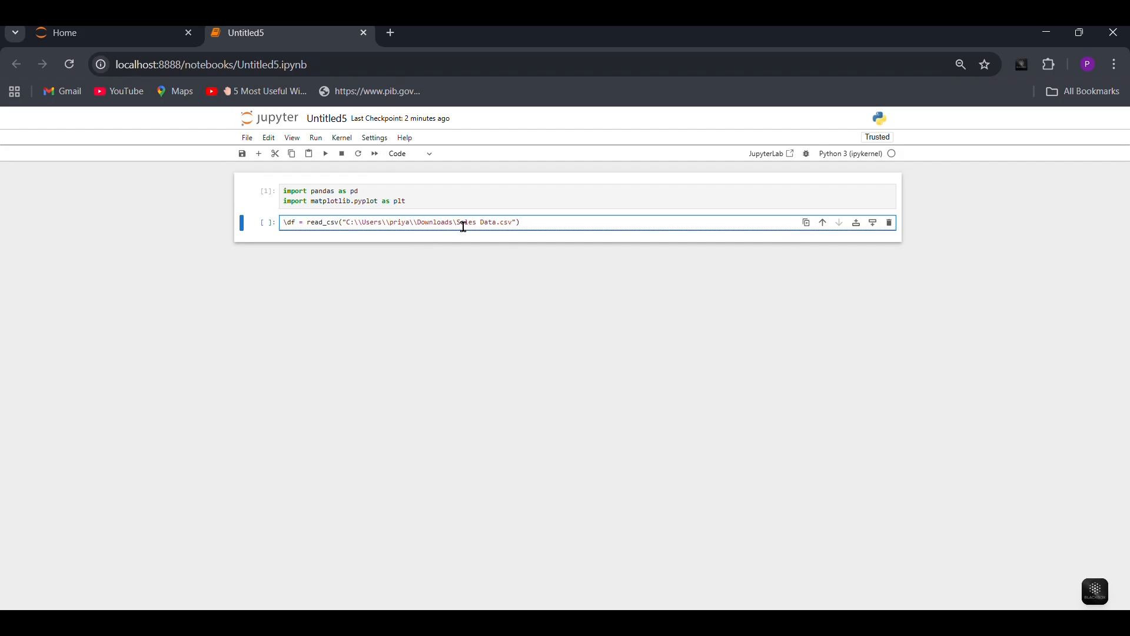
{"action": "key", "text": "BackSpace"}
{"action": "left_click", "coordinate": [464, 227]}
{"action": "type", "text": "\\"}
{"action": "key", "text": "End"}
{"action": "key", "text": "shift+Return"}
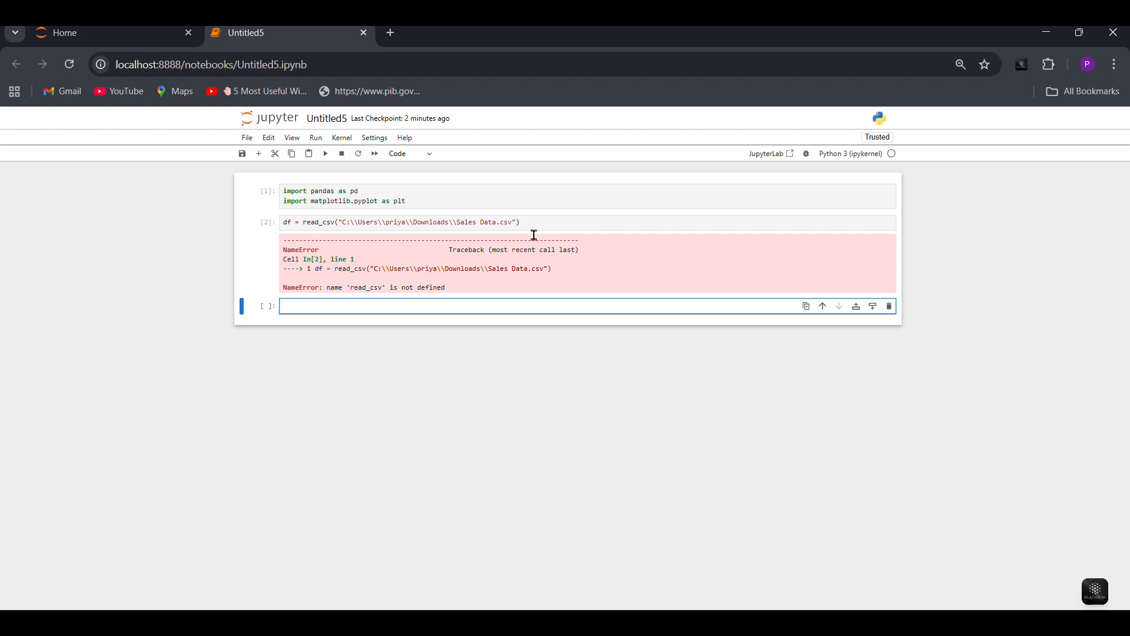
Step: Prefix the read_csv call with pd. and run the cell again
{"action": "left_click", "coordinate": [309, 222]}
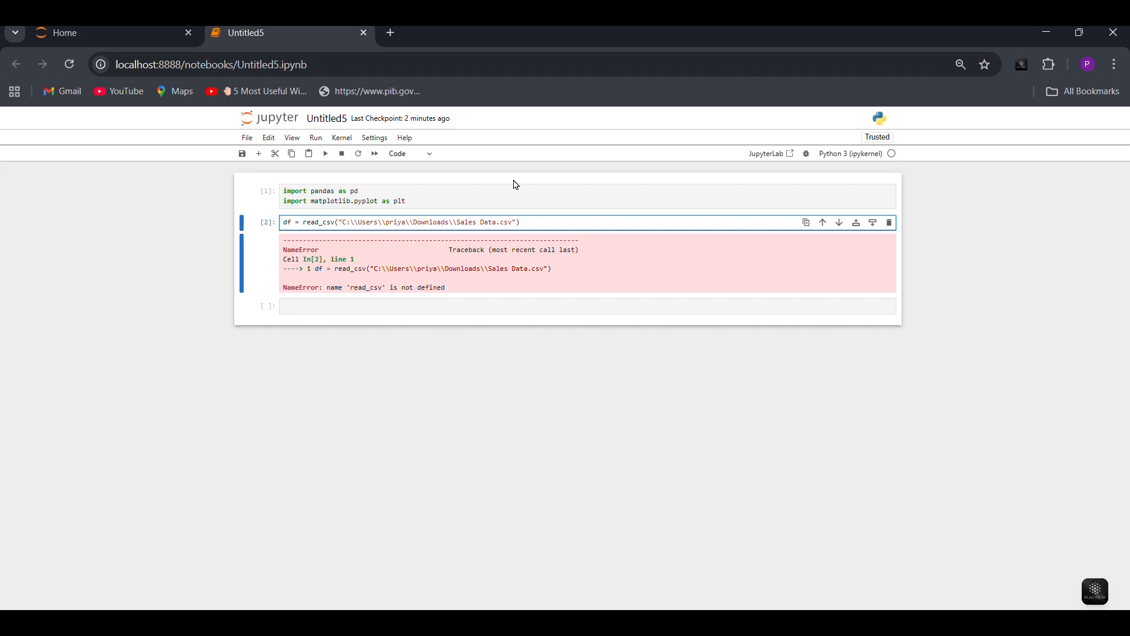
{"action": "key", "text": "Escape"}
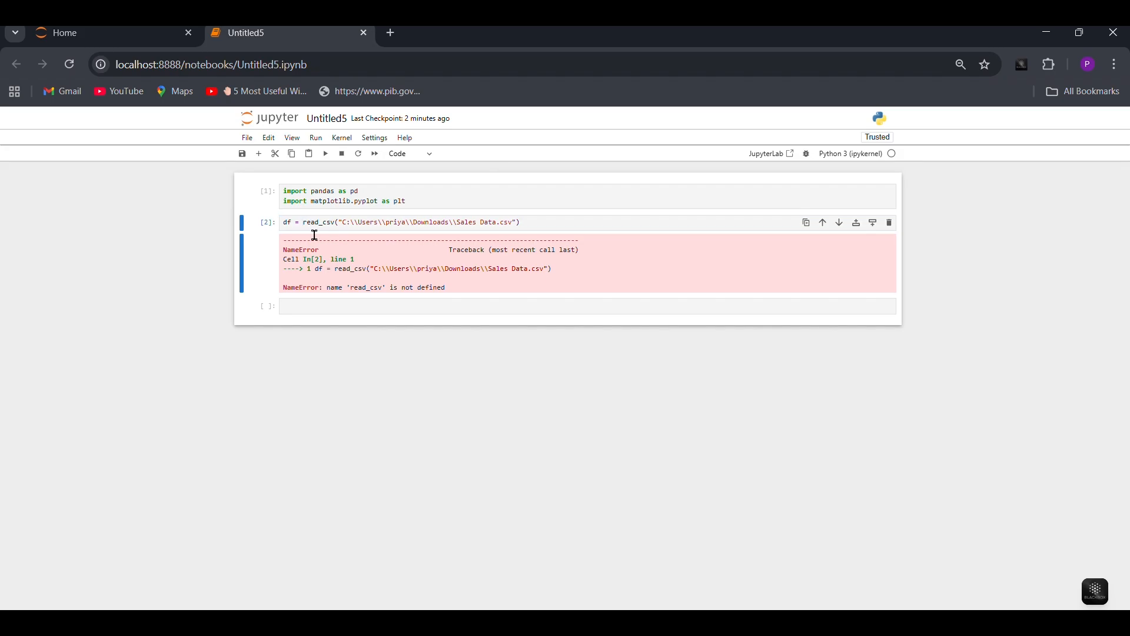
{"action": "key", "text": "Return"}
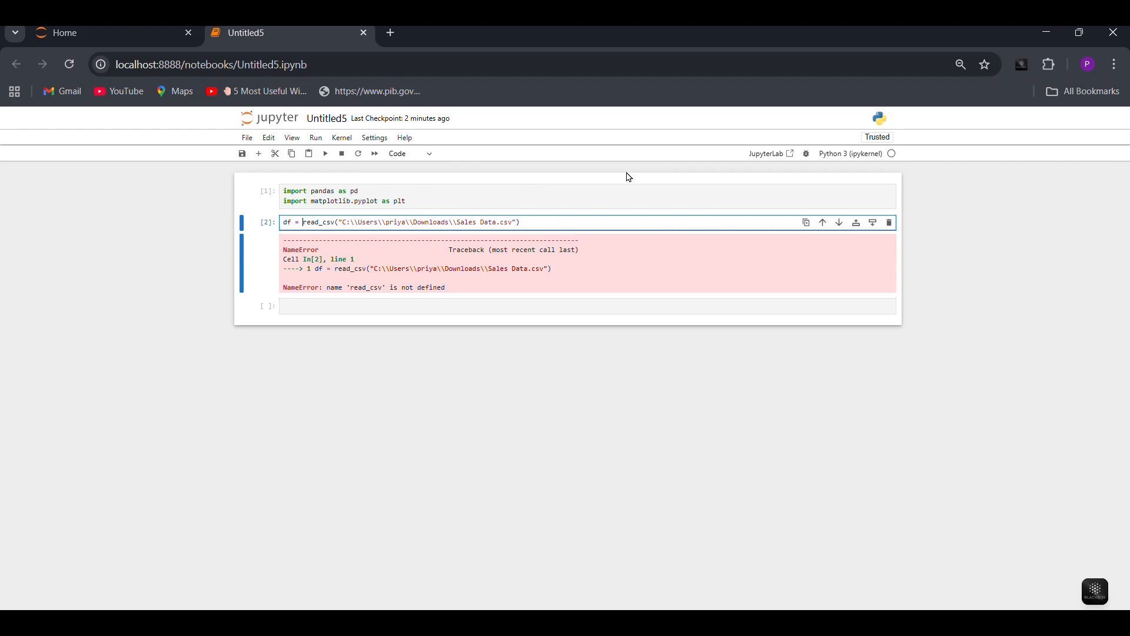
{"action": "type", "text": "pd."}
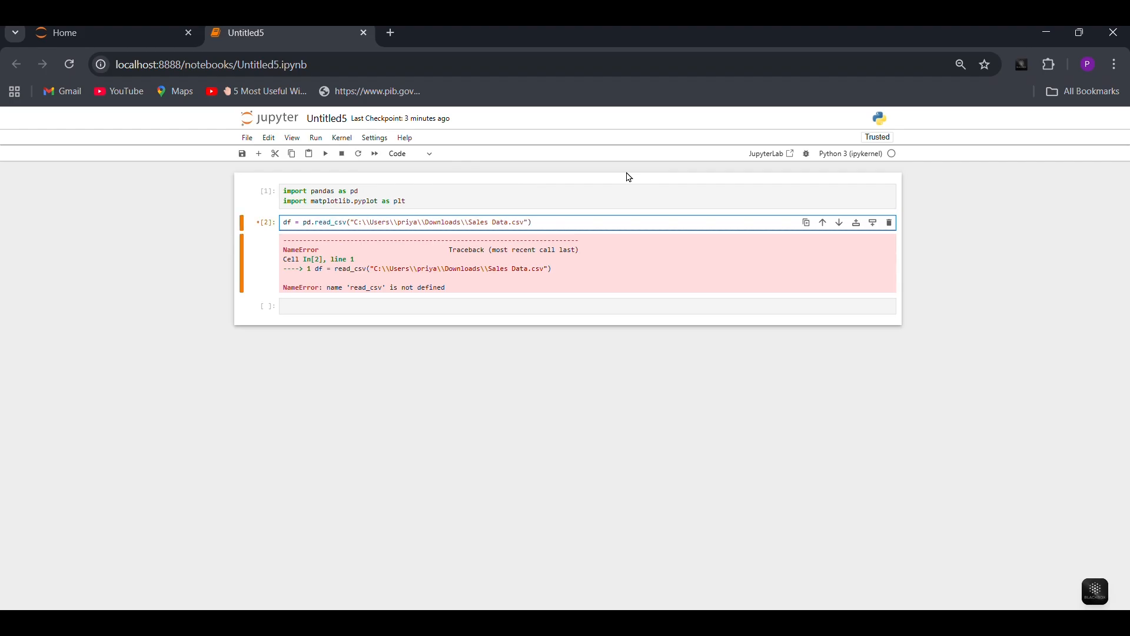
{"action": "left_click", "coordinate": [567, 229]}
{"action": "key", "text": "shift+Return"}
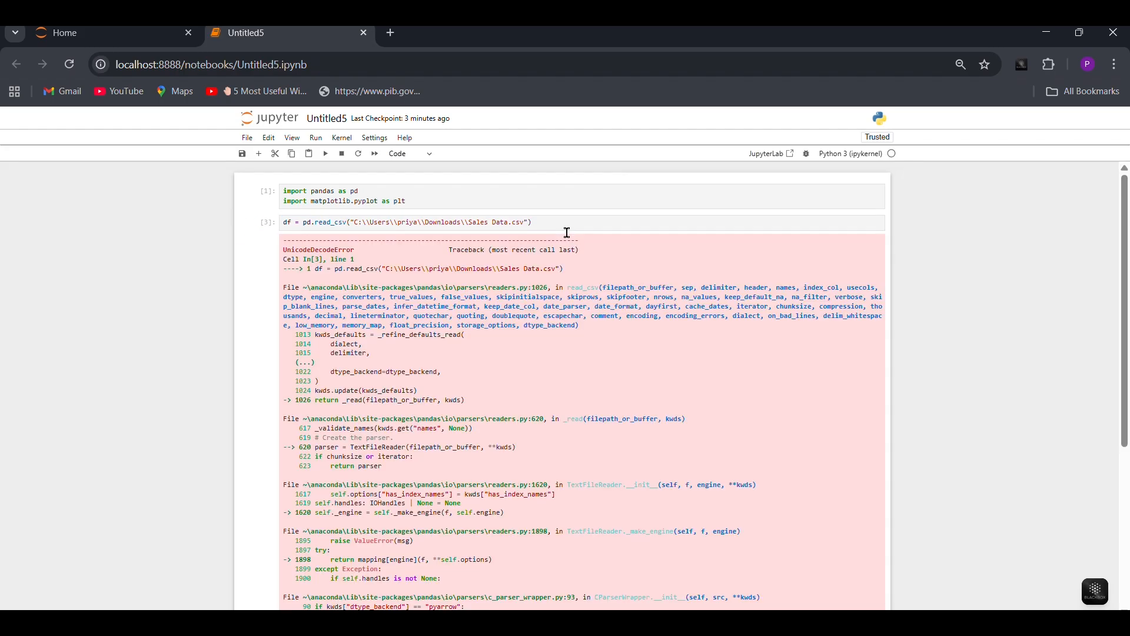
Step: Add the argument encoding = 'unicode_escape' to the pd.read_csv call and rerun the cell
{"action": "scroll", "coordinate": [531, 373], "scroll_direction": "down", "scroll_amount": 5}
{"action": "scroll", "coordinate": [532, 374], "scroll_direction": "up", "scroll_amount": 5}
{"action": "left_click", "coordinate": [538, 230]}
{"action": "type", "text": ", "}
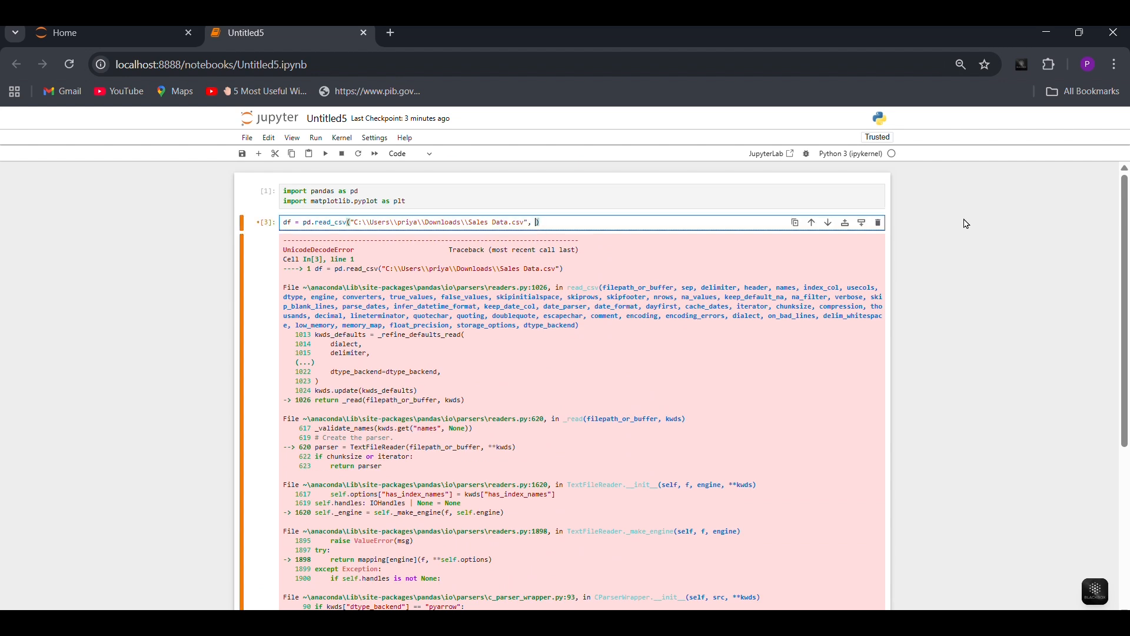
{"action": "type", "text": "encoding = 'unicode_escape"}
{"action": "left_click", "coordinate": [670, 232]}
{"action": "key", "text": "shift+Return"}
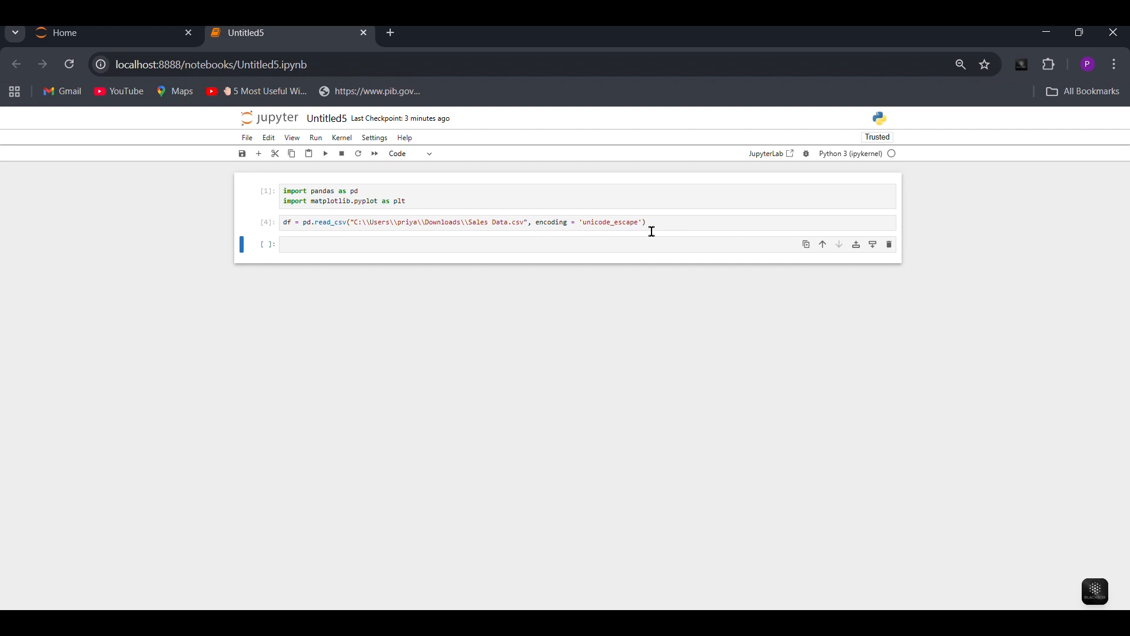
Step: Display the first rows of the dataset by running df.head() in a new cell
{"action": "left_click", "coordinate": [328, 250]}
{"action": "type", "text": "df.head"}
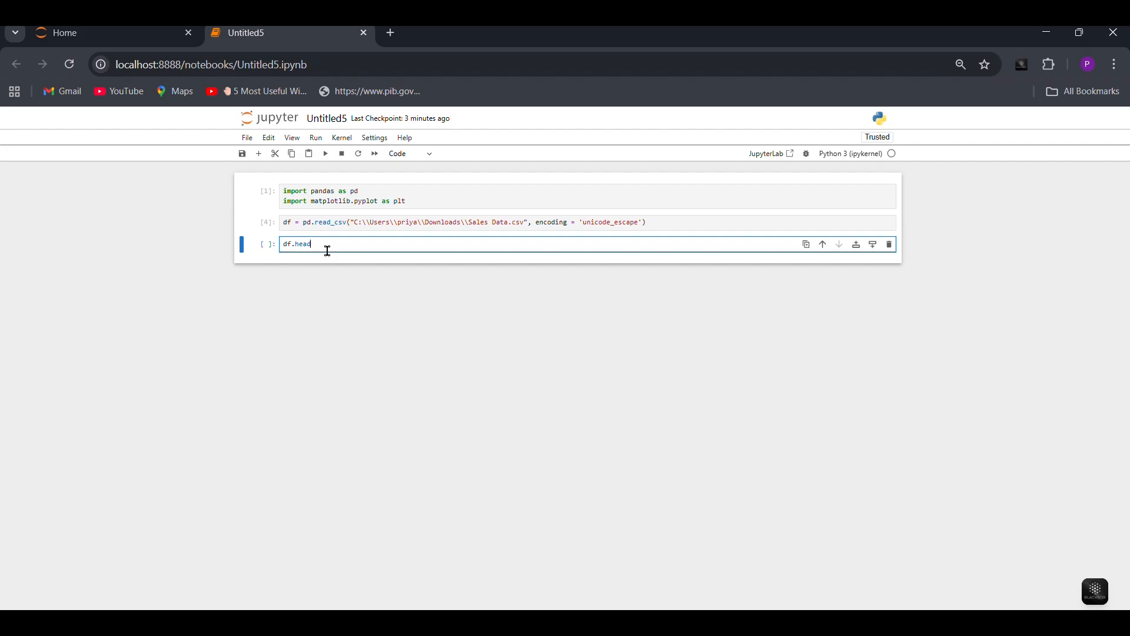
{"action": "type", "text": "()"}
{"action": "key", "text": "shift+Return"}
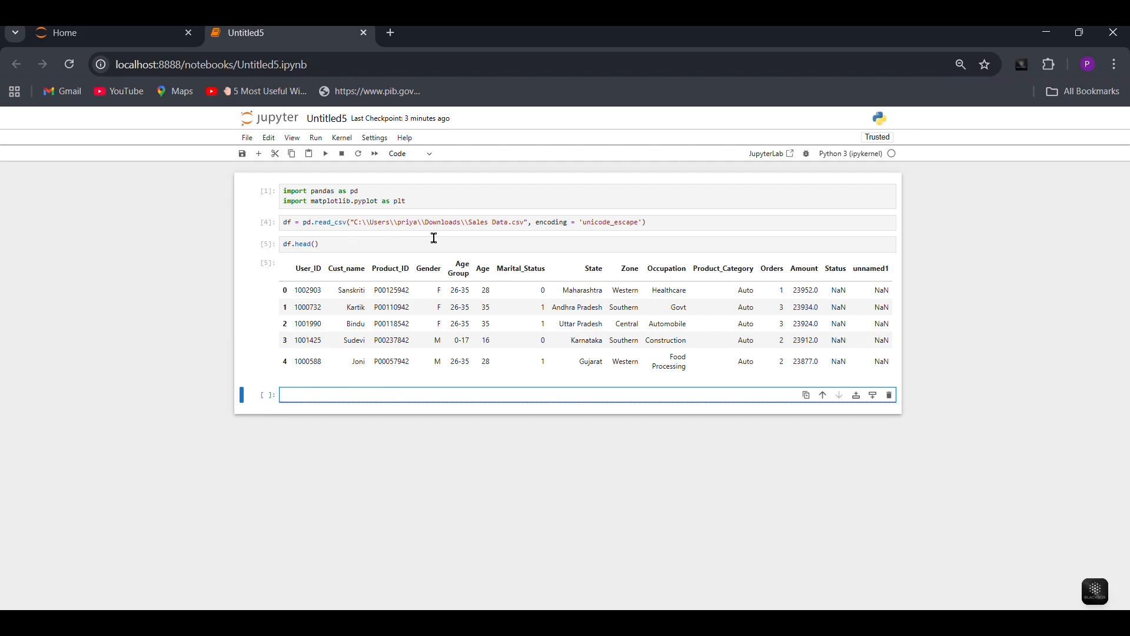
Step: Change the head call to df.head(10) and run it to preview ten rows
{"action": "left_click", "coordinate": [321, 252]}
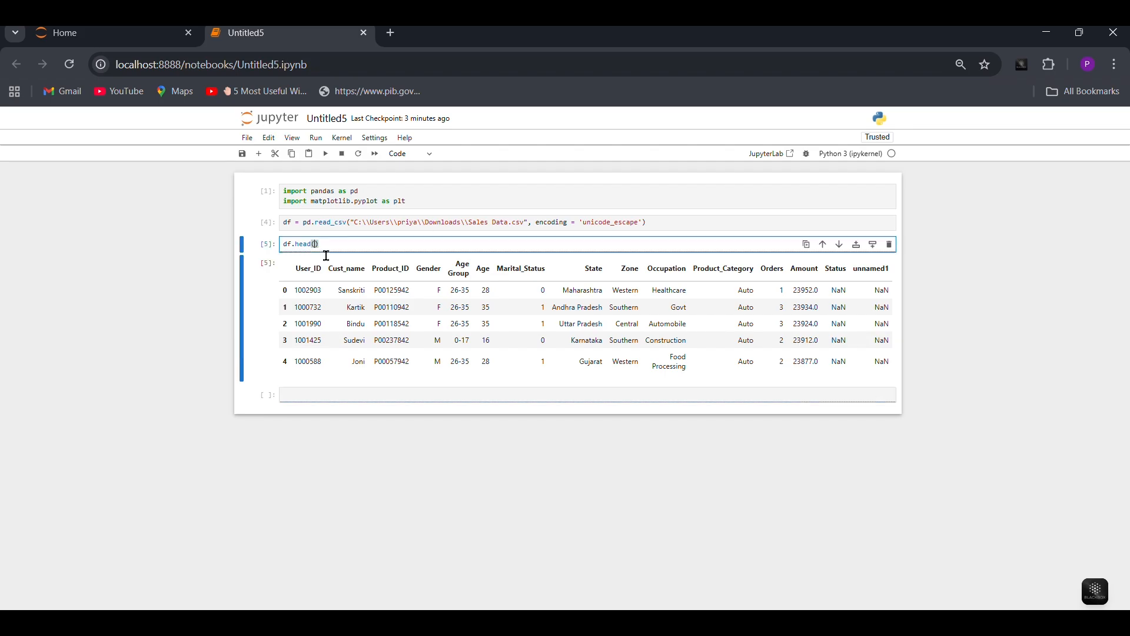
{"action": "type", "text": "10"}
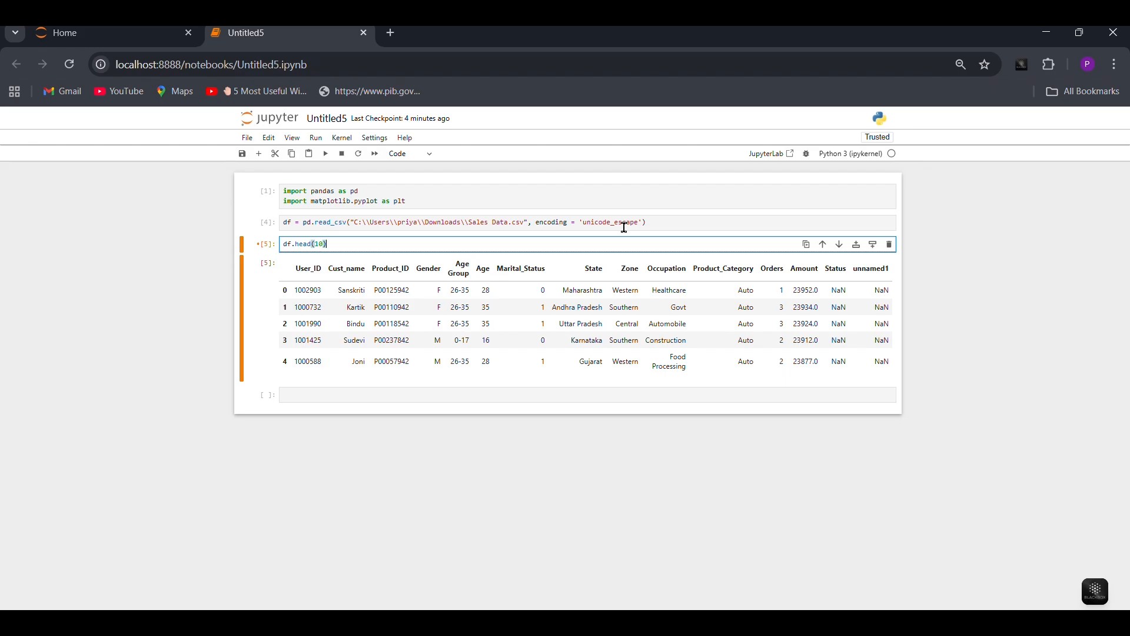
{"action": "key", "text": "shift+Return"}
Step: Change the head call to df.head(15) and run it to preview fifteen rows
{"action": "left_click", "coordinate": [331, 248]}
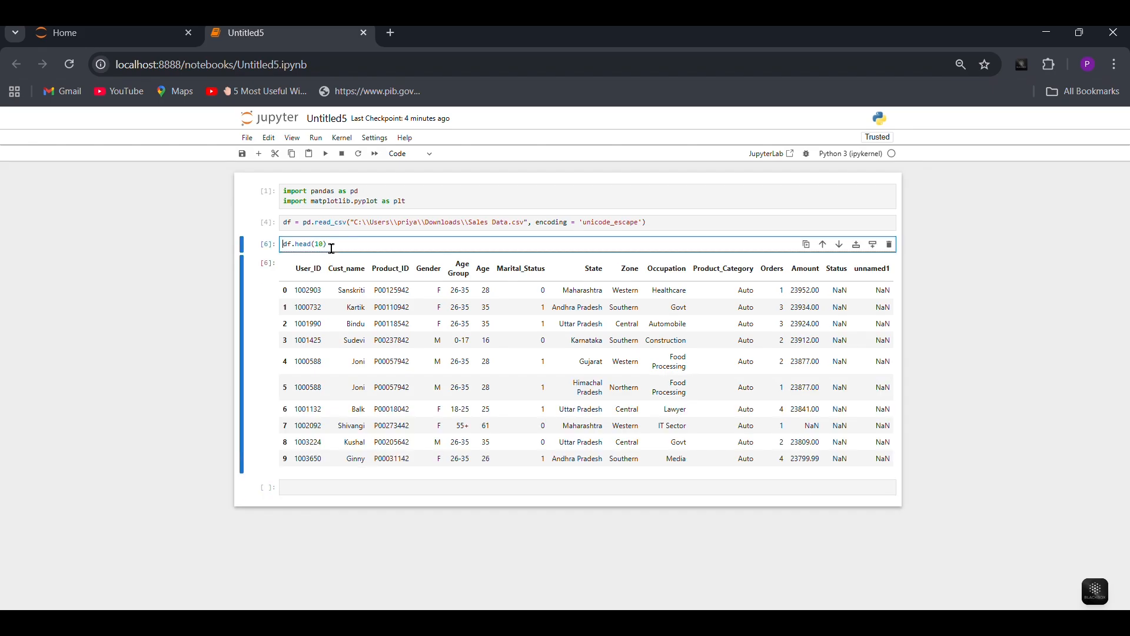
{"action": "left_click", "coordinate": [334, 252]}
{"action": "key", "text": "Left"}
{"action": "key", "text": "BackSpace"}
{"action": "type", "text": "5"}
{"action": "key", "text": "shift+Return"}
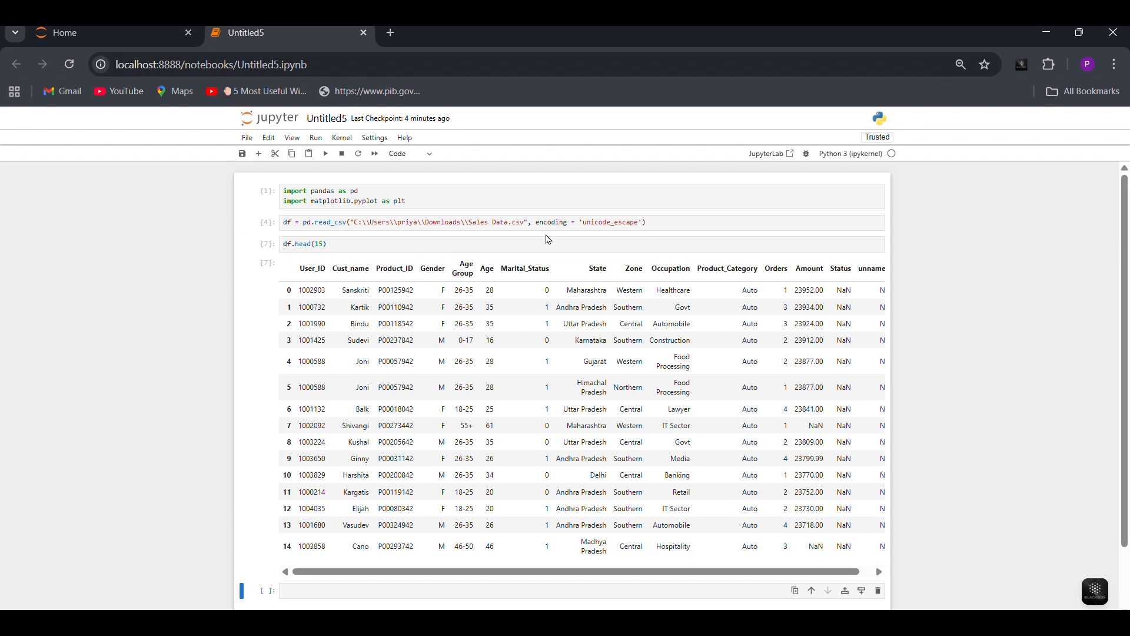
Step: Remove the row count from the head call and rerun it as df.head()
{"action": "left_click", "coordinate": [334, 252]}
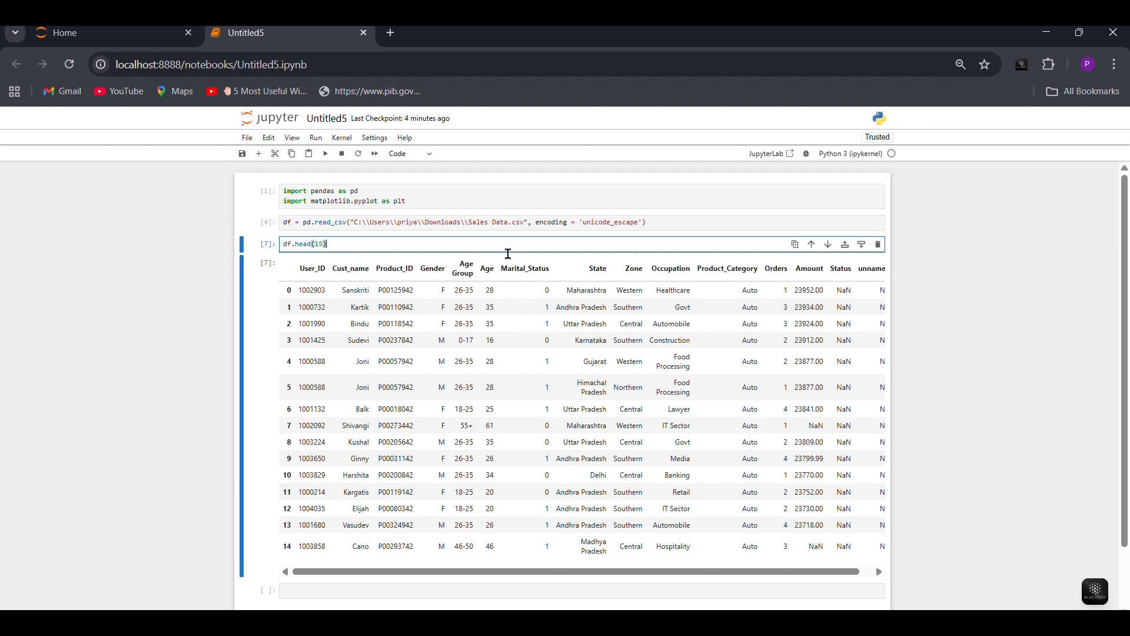
{"action": "key", "text": "BackSpace"}
{"action": "key", "text": "BackSpace"}
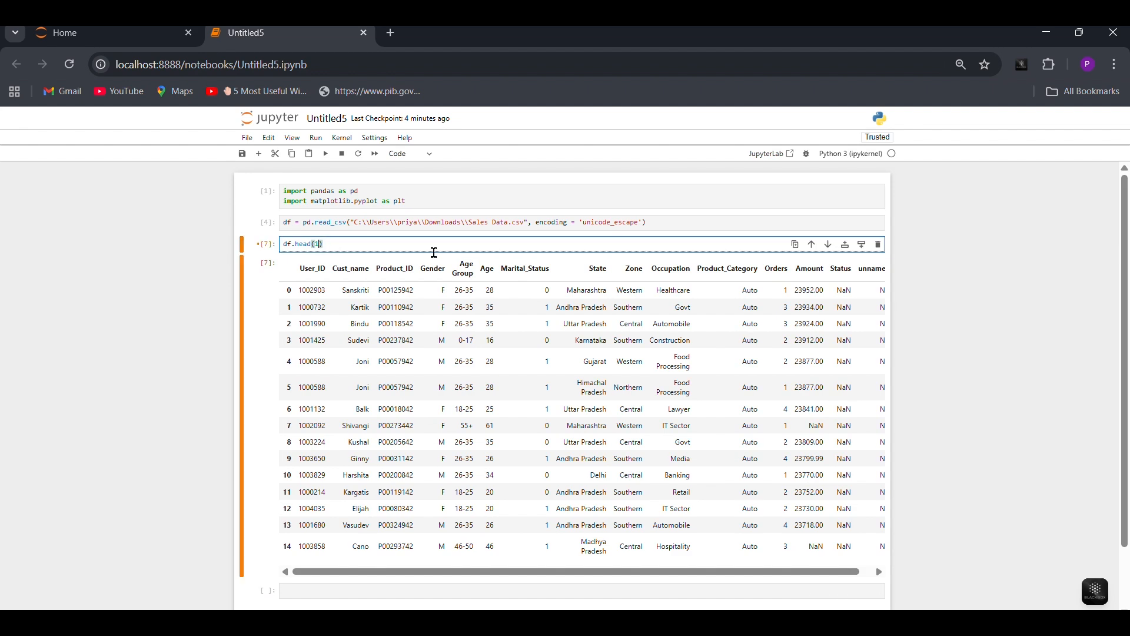
{"action": "key", "text": "shift+Return"}
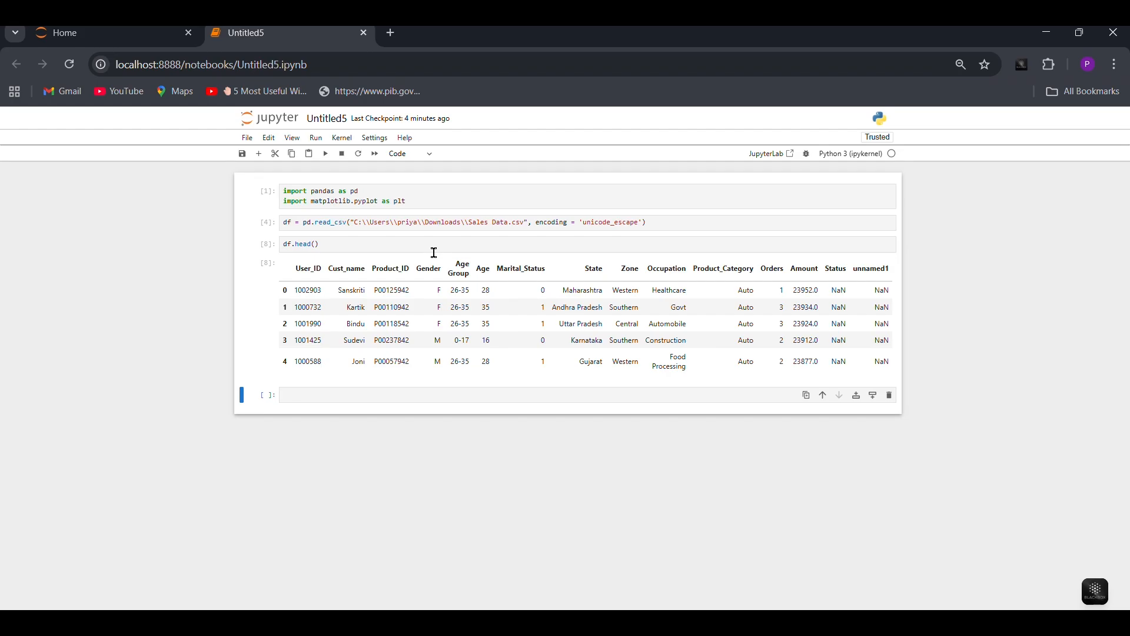
Step: Display the last rows of the dataset by running df.tail() in a new cell
{"action": "left_click", "coordinate": [308, 398]}
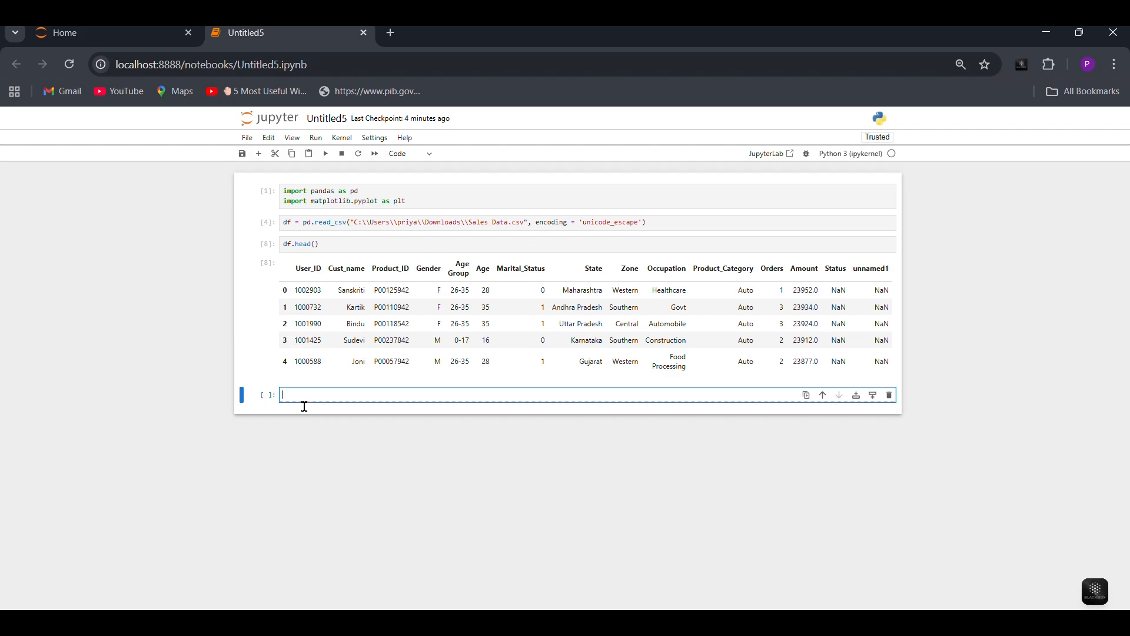
{"action": "type", "text": "f.tail()"}
{"action": "key", "text": "shift+Return"}
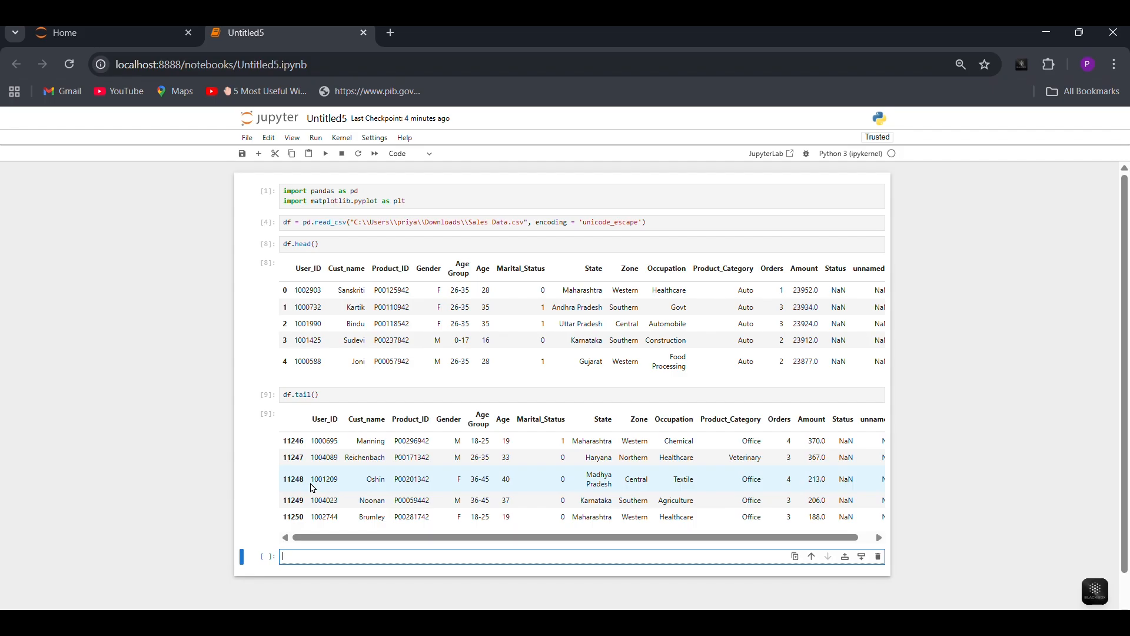
Step: Display the dataset's dimensions by running df.shape in a new cell
{"action": "type", "text": "df.shape"}
{"action": "key", "text": "shift+Return"}
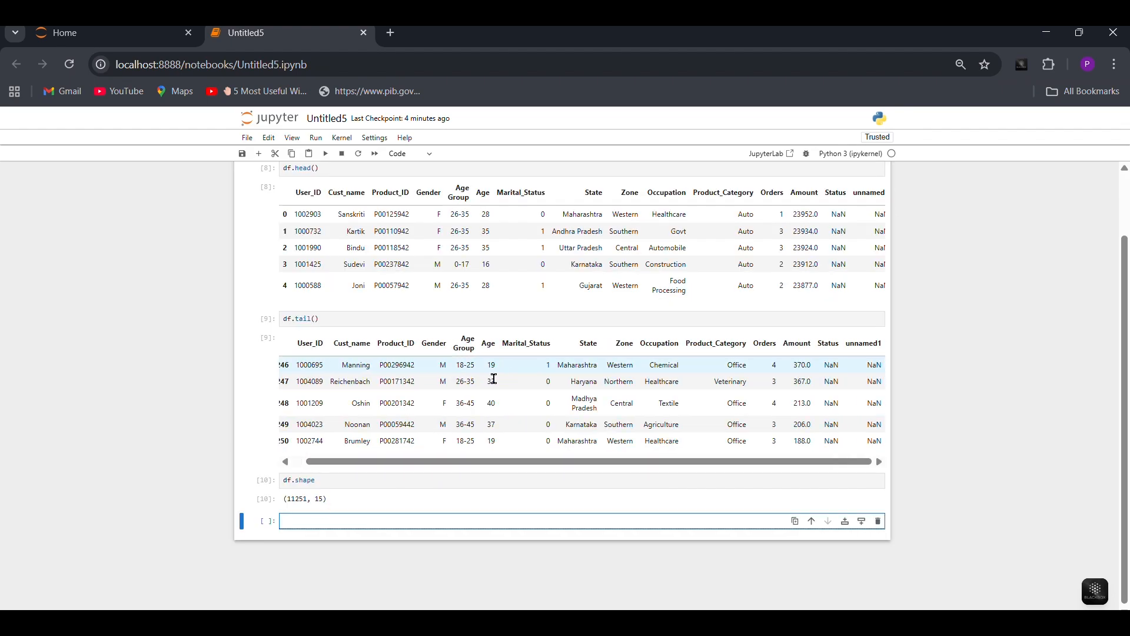
{"action": "scroll", "coordinate": [412, 389], "scroll_direction": "right", "scroll_amount": 1}
{"action": "scroll", "coordinate": [411, 390], "scroll_direction": "right", "scroll_amount": 1}
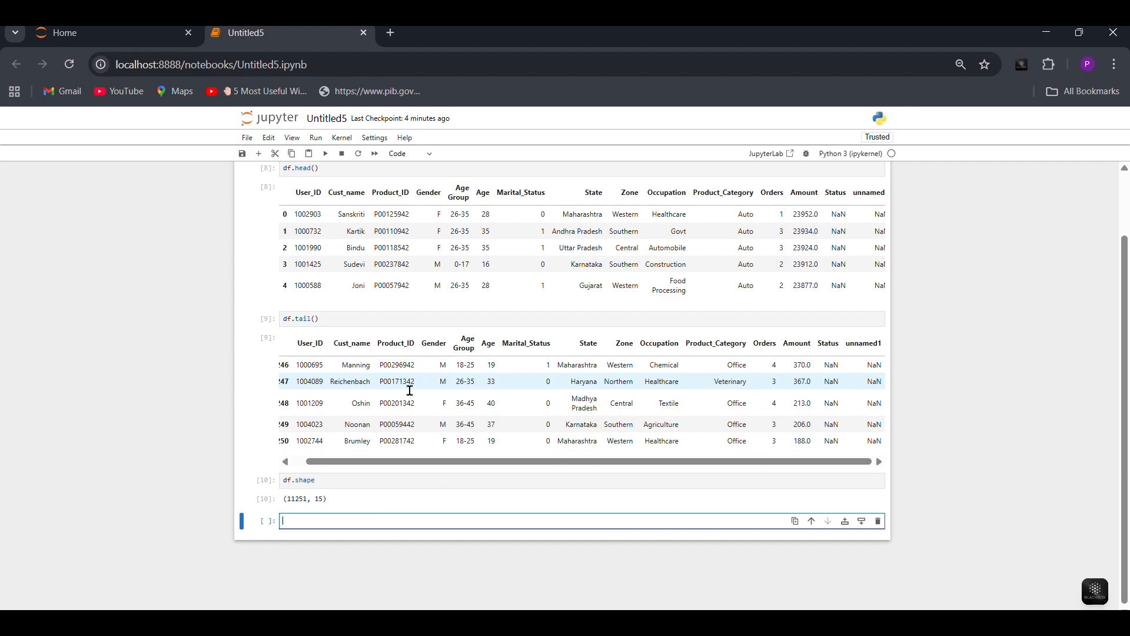
{"action": "scroll", "coordinate": [499, 387], "scroll_direction": "left", "scroll_amount": 1}
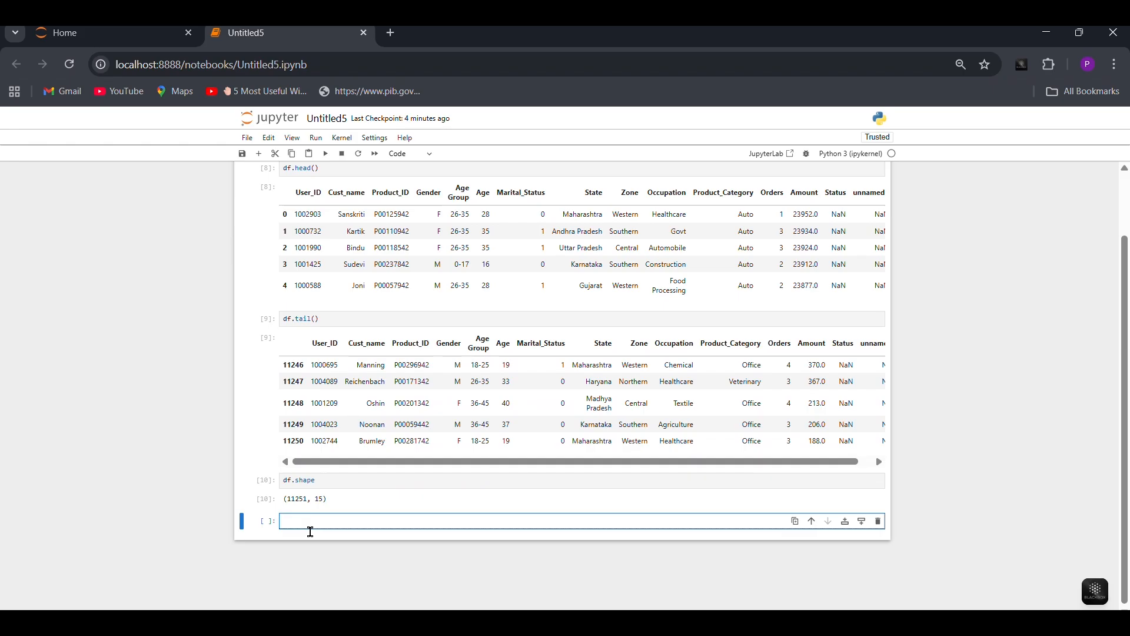
Step: Show the column types and non-null counts by running df.info() in a new cell
{"action": "type", "text": "df.info"}
{"action": "type", "text": "()"}
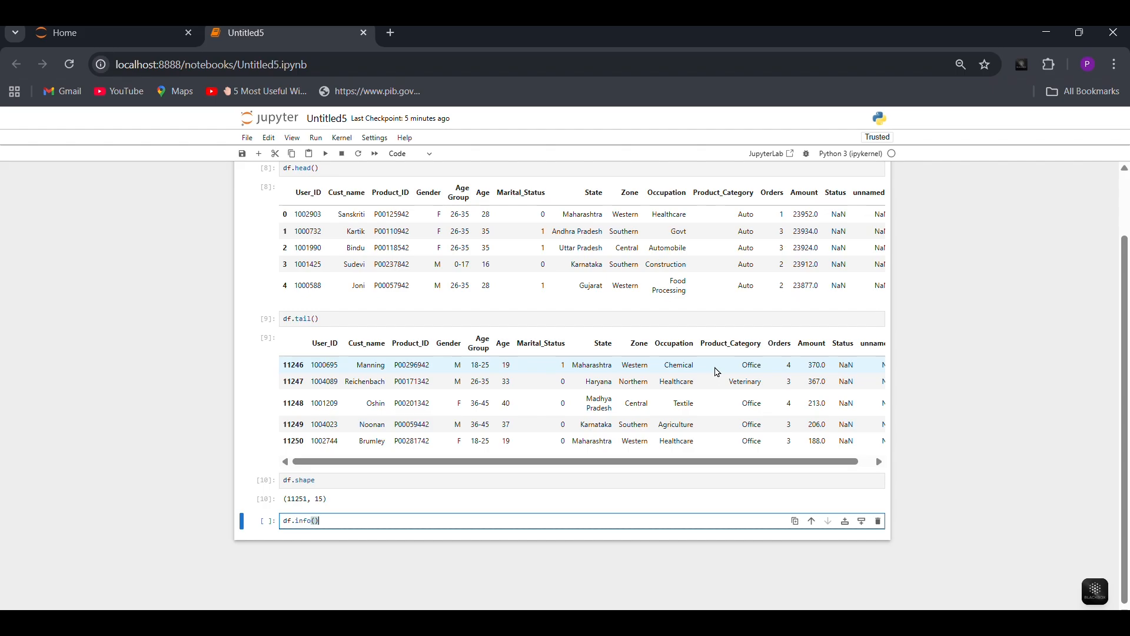
{"action": "key", "text": "shift+Return"}
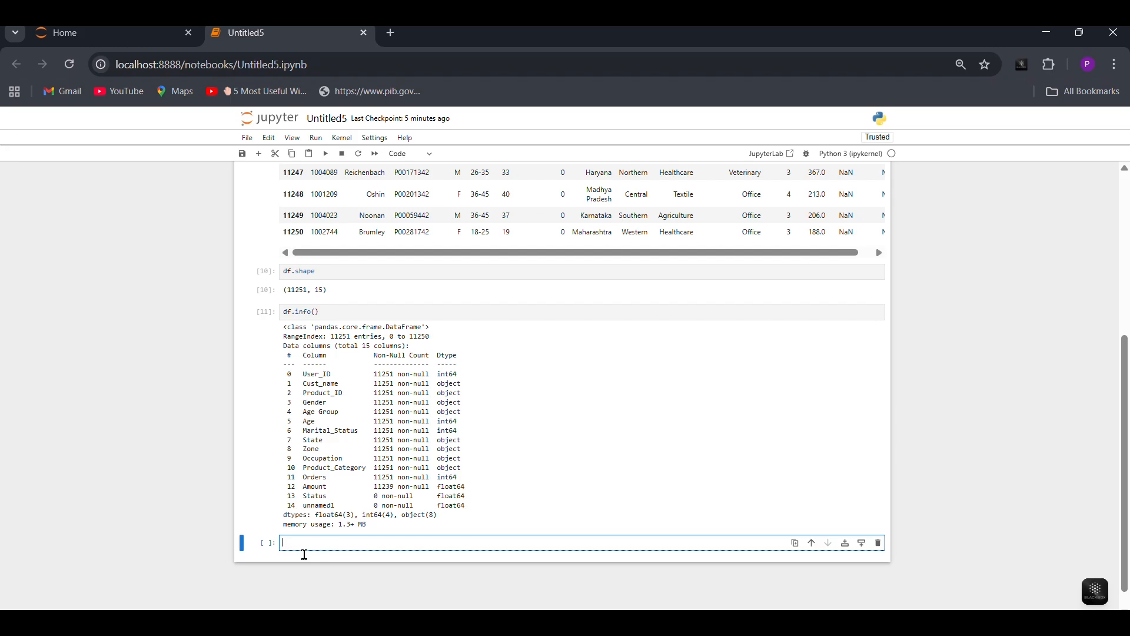
Step: List the dataset's column names by running df.columns in a new cell
{"action": "type", "text": "df.columns"}
{"action": "key", "text": "shift+Return"}
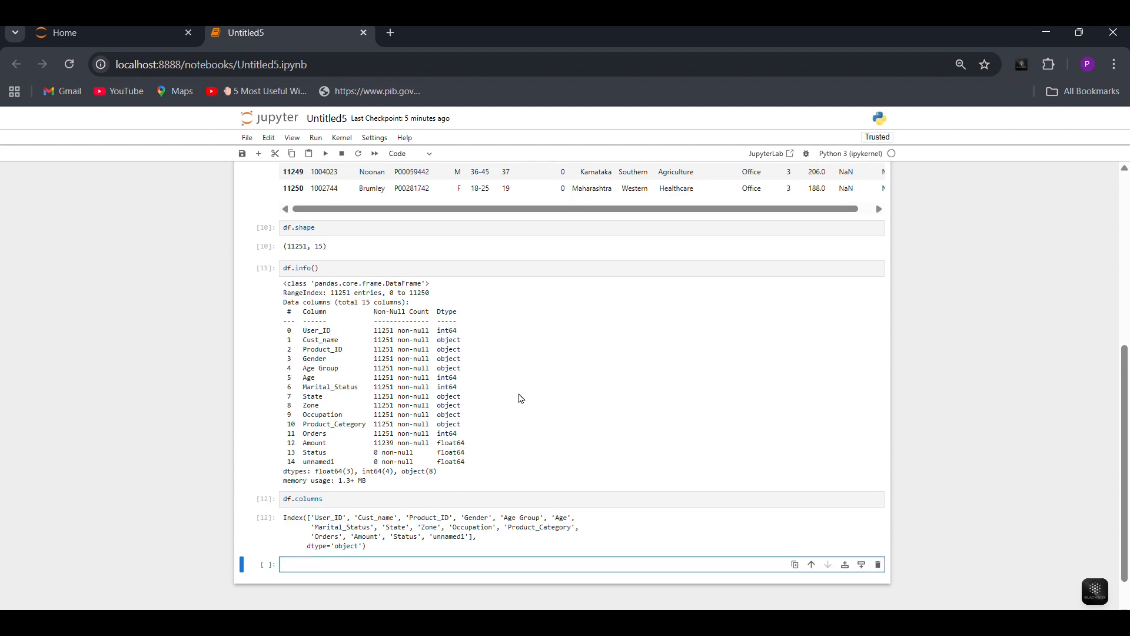
{"action": "scroll", "coordinate": [463, 494], "scroll_direction": "down", "scroll_amount": 1}
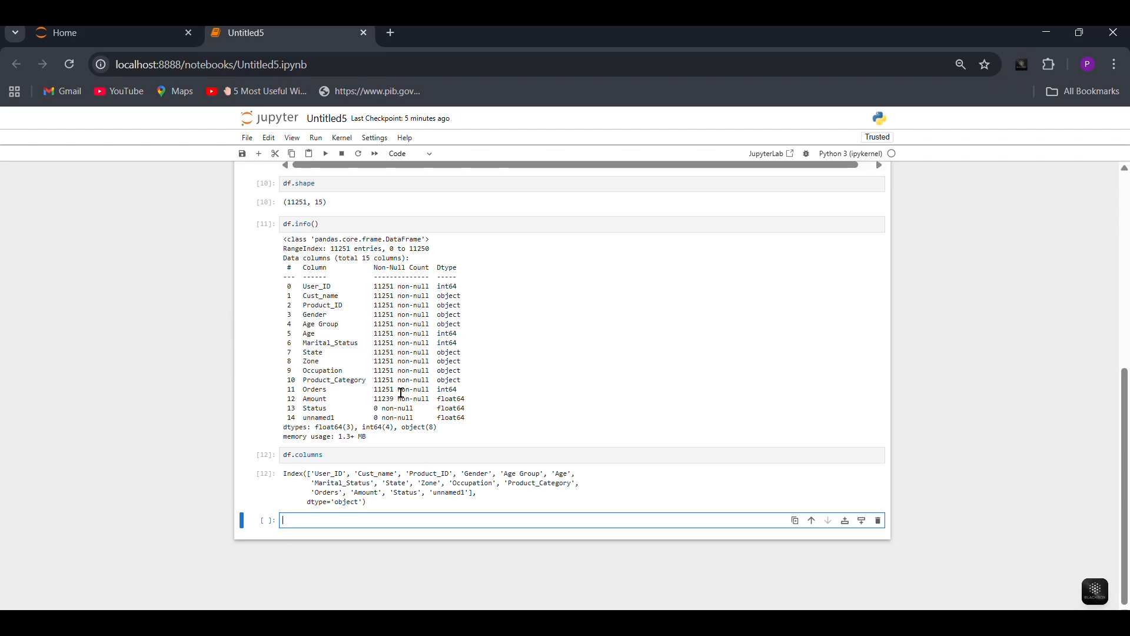
Step: Write df.drop(['Status','unnamed1']) in a new cell to target the two empty columns
{"action": "scroll", "coordinate": [517, 383], "scroll_direction": "up", "scroll_amount": 5}
{"action": "scroll", "coordinate": [564, 343], "scroll_direction": "right", "scroll_amount": 1}
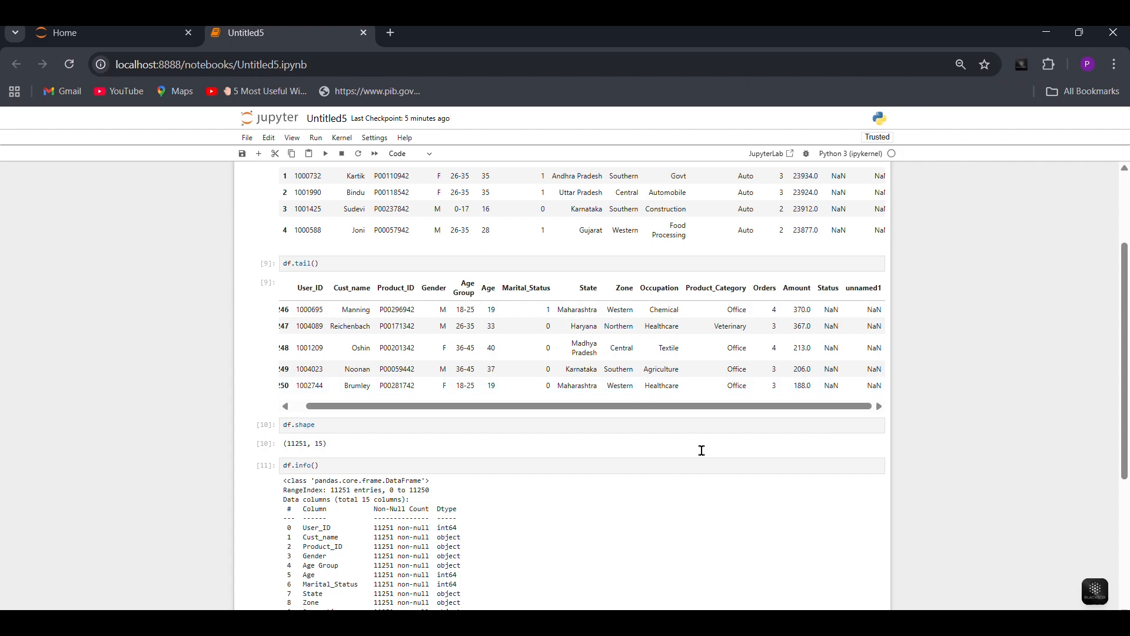
{"action": "scroll", "coordinate": [686, 391], "scroll_direction": "down", "scroll_amount": 4}
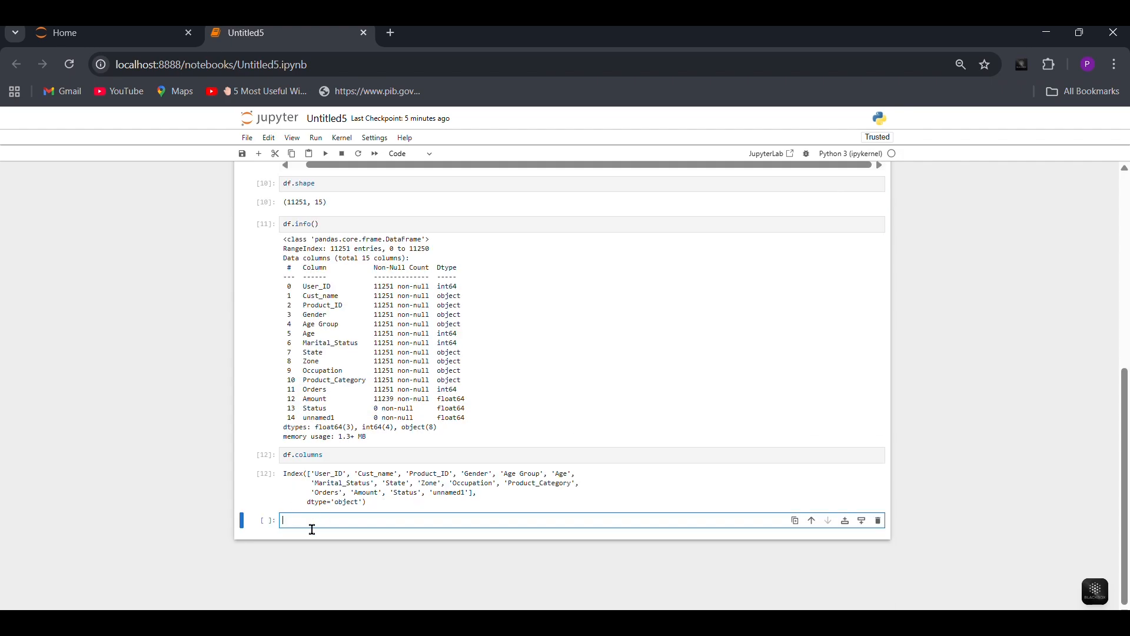
{"action": "type", "text": "df.drop"}
{"action": "type", "text": "()"}
{"action": "type", "text": "["}
{"action": "type", "text": "'"}
{"action": "type", "text": "Status"}
{"action": "type", "text": "','"}
{"action": "type", "text": "unnamed"}
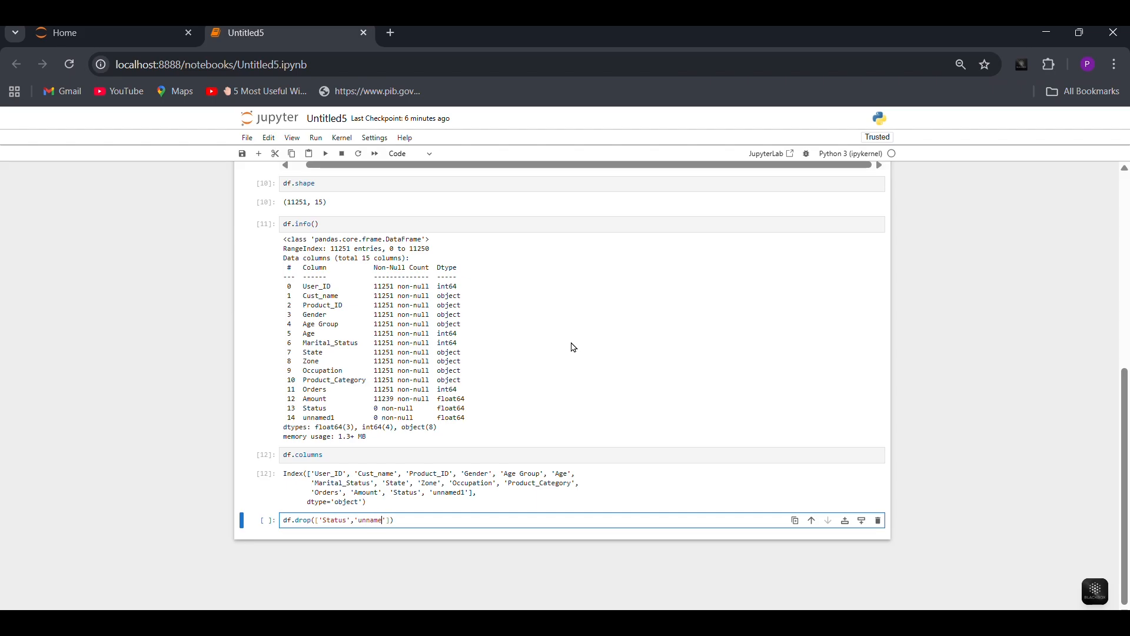
{"action": "type", "text": "1"}
{"action": "key", "text": "Right"}
{"action": "key", "text": "Right"}
{"action": "key", "text": "Right"}
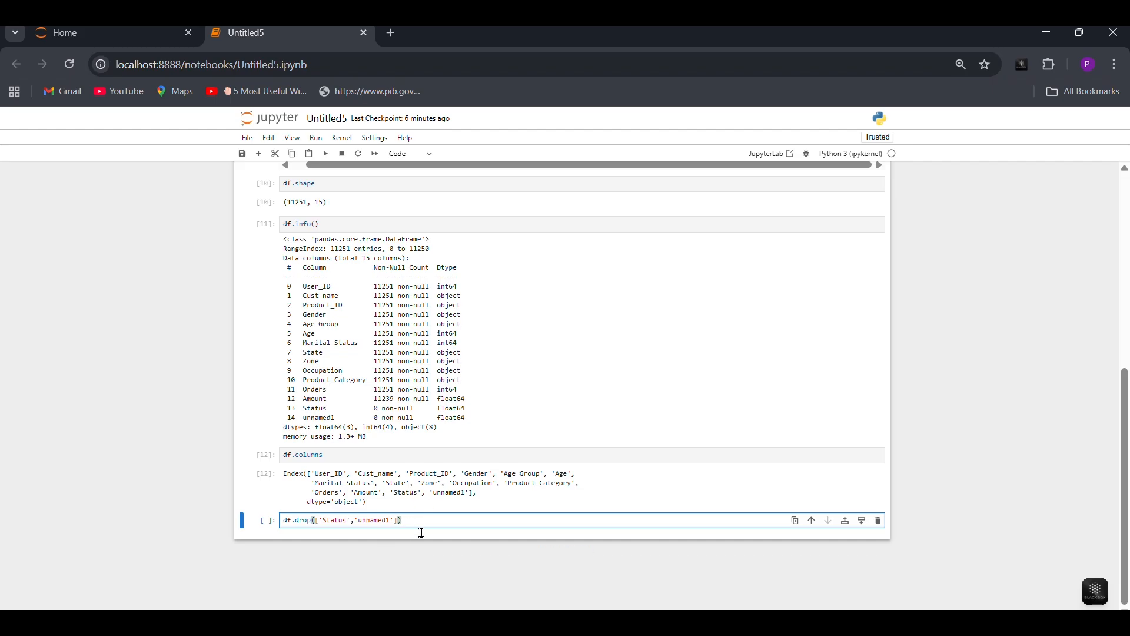
Step: Add the arguments axis = 1 and inplace = True to the drop call and run it
{"action": "key", "text": "Left"}
{"action": "type", "text": ",axis = 1,"}
{"action": "type", "text": "inplace = True"}
{"action": "key", "text": "shift+Return"}
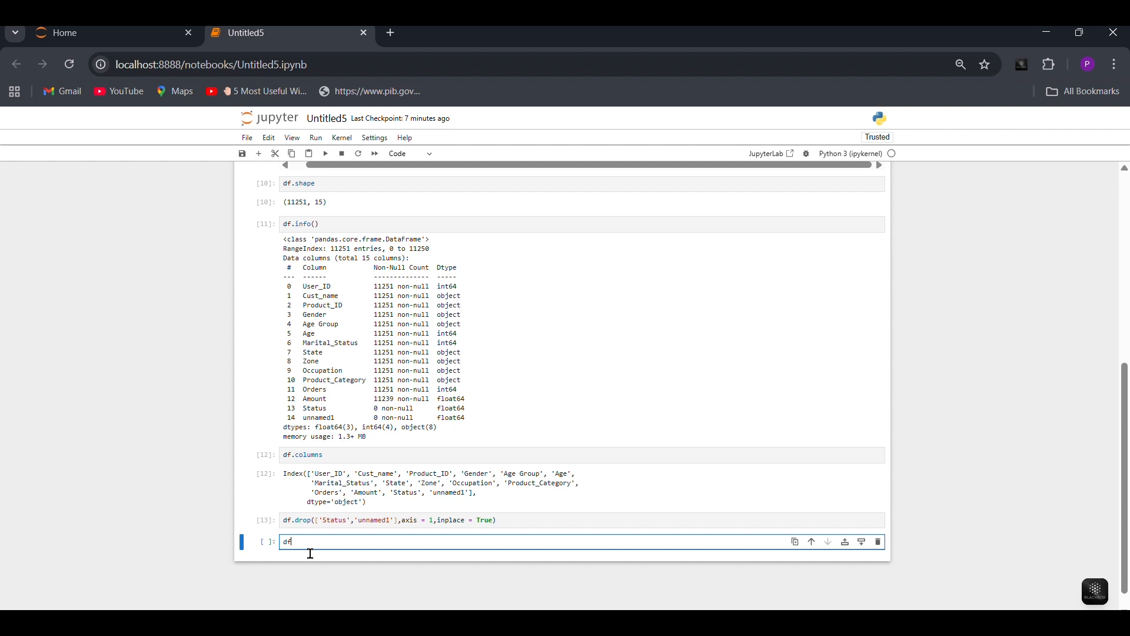
Step: Preview the first rows without the dropped columns by running df.head() in a new cell
{"action": "type", "text": "df.head()"}
{"action": "key", "text": "shift+Return"}
{"action": "scroll", "coordinate": [732, 340], "scroll_direction": "up", "scroll_amount": 4}
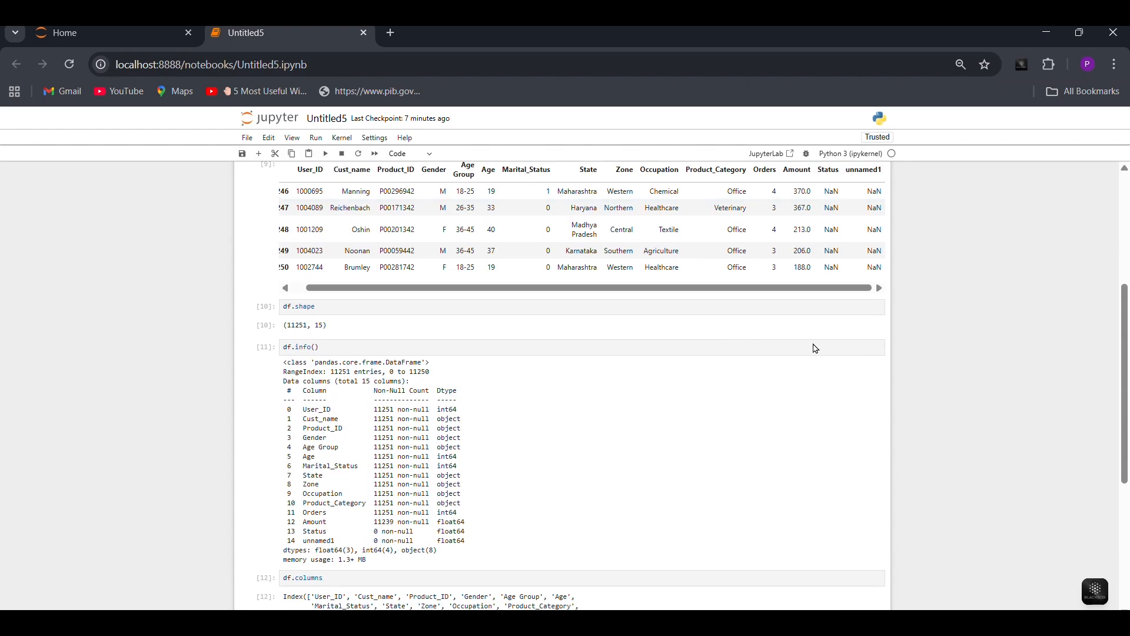
{"action": "scroll", "coordinate": [816, 349], "scroll_direction": "down", "scroll_amount": 5}
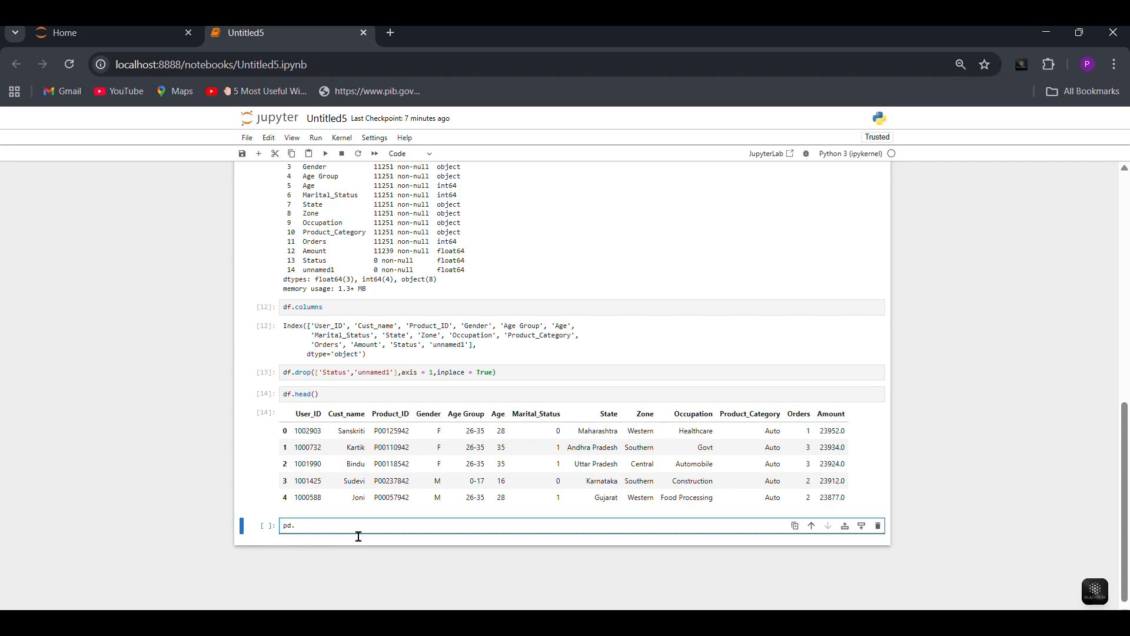
Step: Count the missing values in each column by running pd.isnull(df).sum(), with df supplied as the isnull argument
{"action": "type", "text": "isnull().sum()"}
{"action": "key", "text": "shift+Return"}
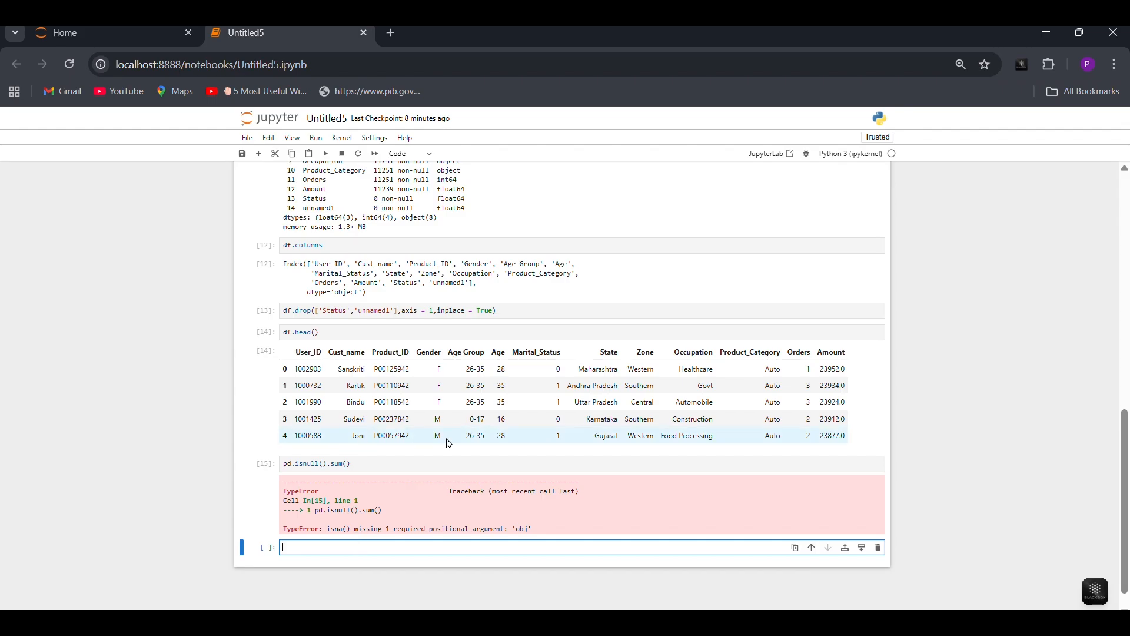
{"action": "left_click", "coordinate": [332, 470]}
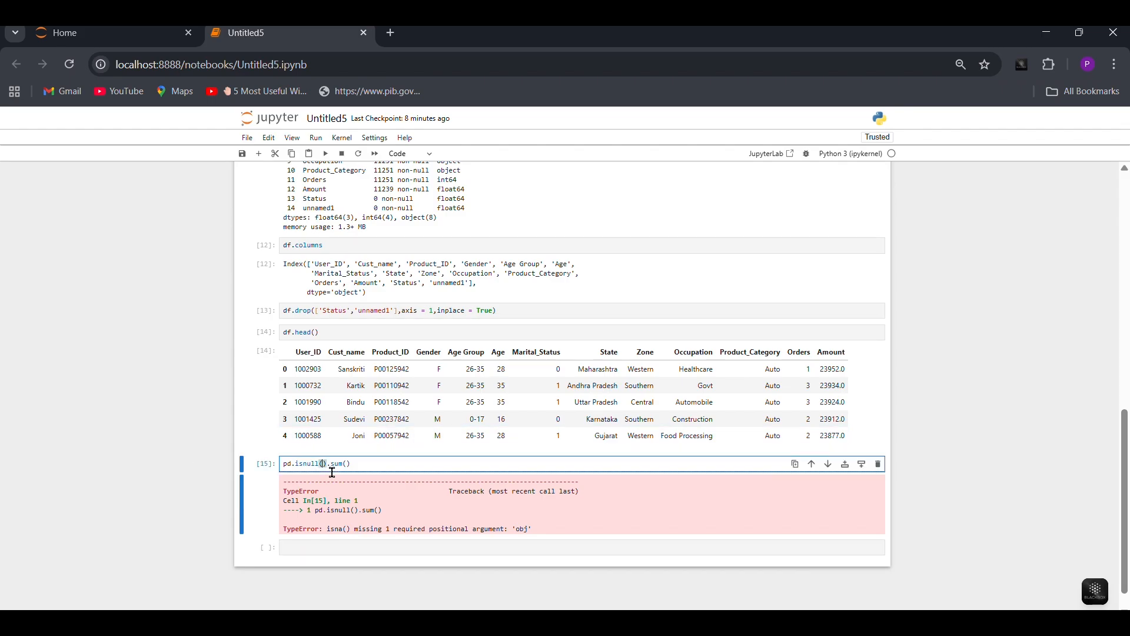
{"action": "type", "text": "df"}
{"action": "key", "text": "shift+Return"}
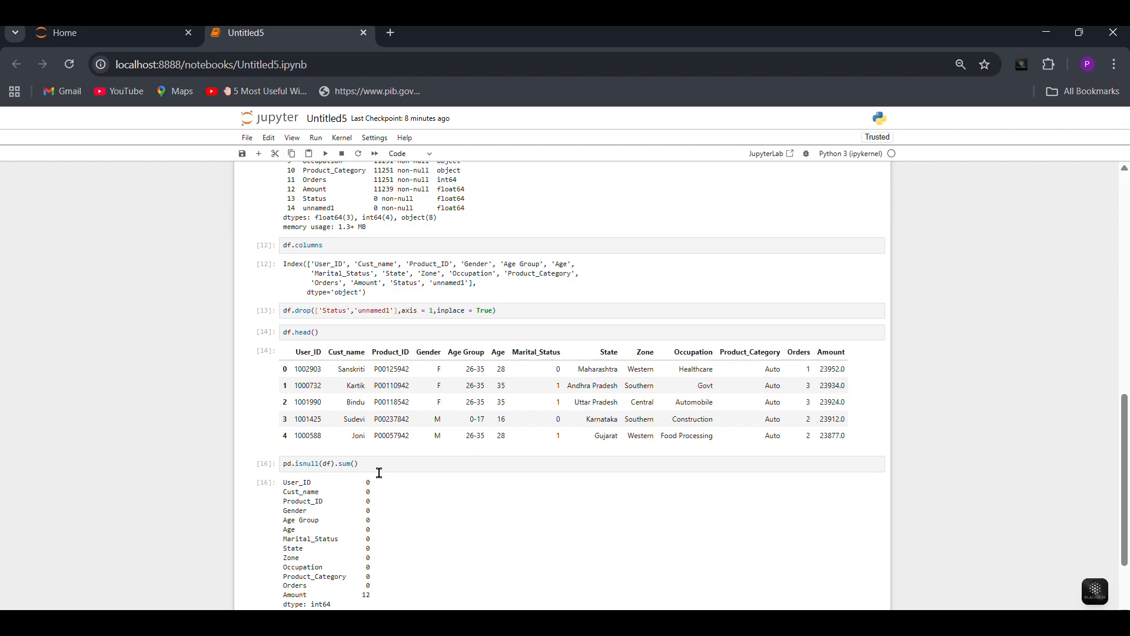
{"action": "scroll", "coordinate": [379, 473], "scroll_direction": "down", "scroll_amount": 2}
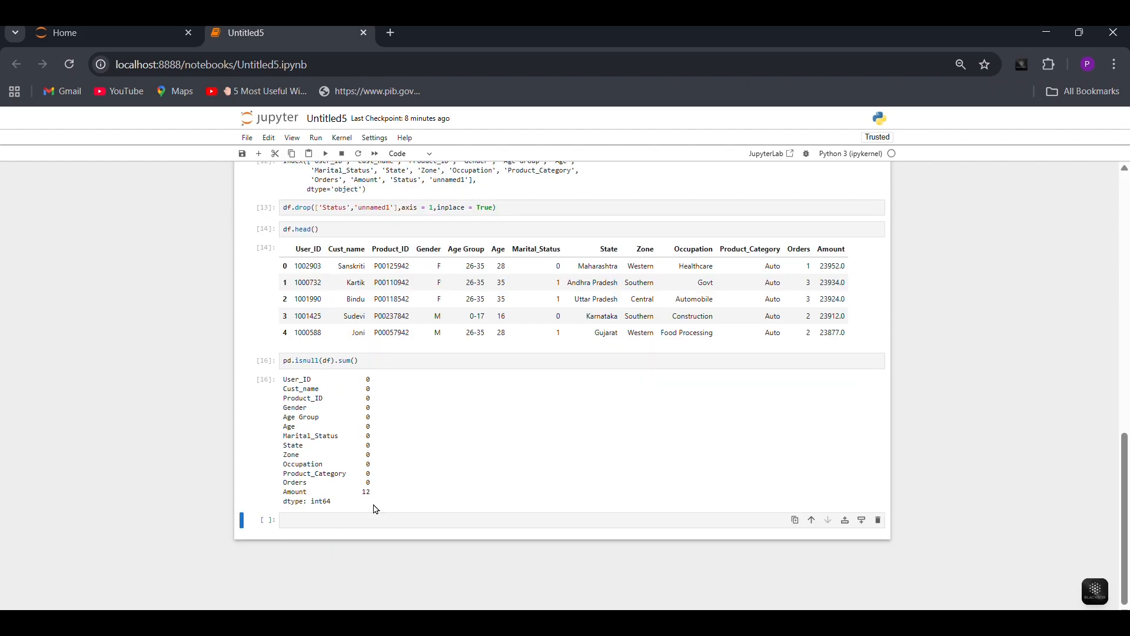
Step: Remove the rows with missing values by running df.dropna(inplace = True) in a new cell
{"action": "left_click", "coordinate": [336, 524]}
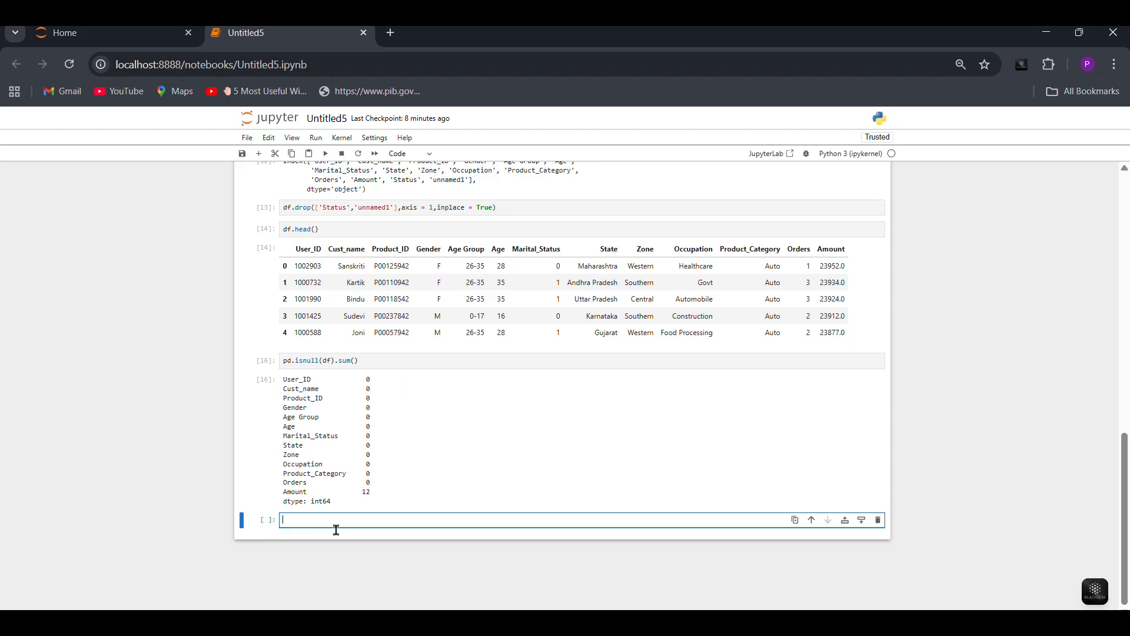
{"action": "type", "text": "df.dropna()inplace = True)"}
{"action": "key", "text": "BackSpace"}
{"action": "double_click", "coordinate": [391, 530]}
{"action": "left_click_drag", "start_coordinate": [392, 530], "coordinate": [339, 532]}
{"action": "key", "text": "ctrl+x"}
{"action": "key", "text": "Left"}
{"action": "key", "text": "ctrl+v"}
{"action": "key", "text": "Home"}
{"action": "key", "text": "shift+Return"}
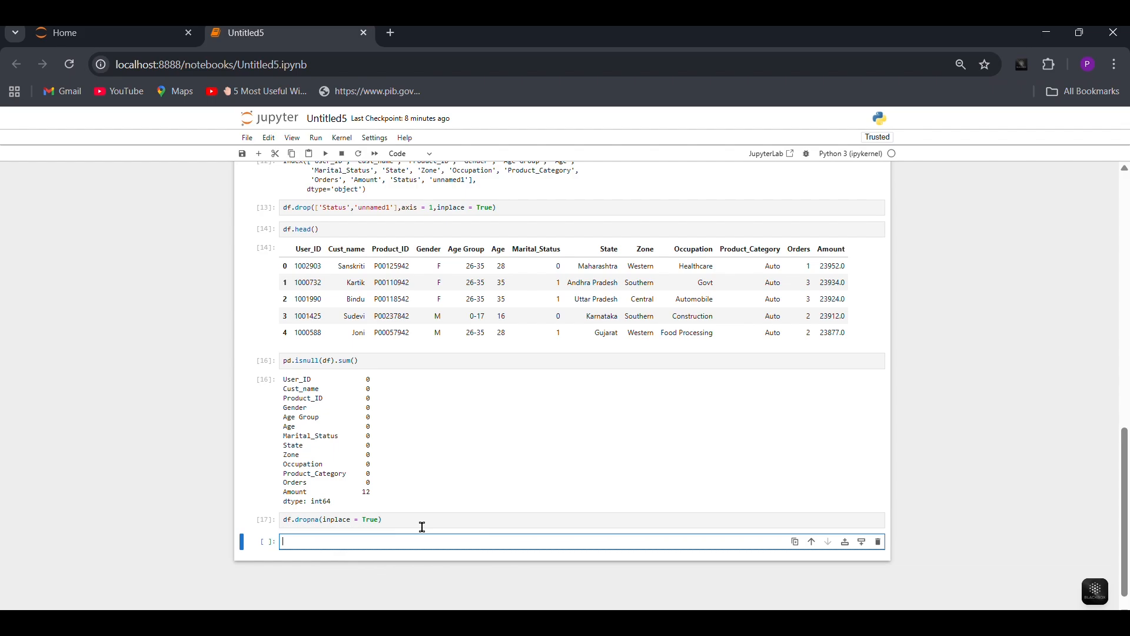
Step: Copy the pd.isnull(df).sum() code into the new cell below dropna and run it again
{"action": "left_click_drag", "start_coordinate": [359, 361], "coordinate": [274, 369]}
{"action": "key", "text": "ctrl+c"}
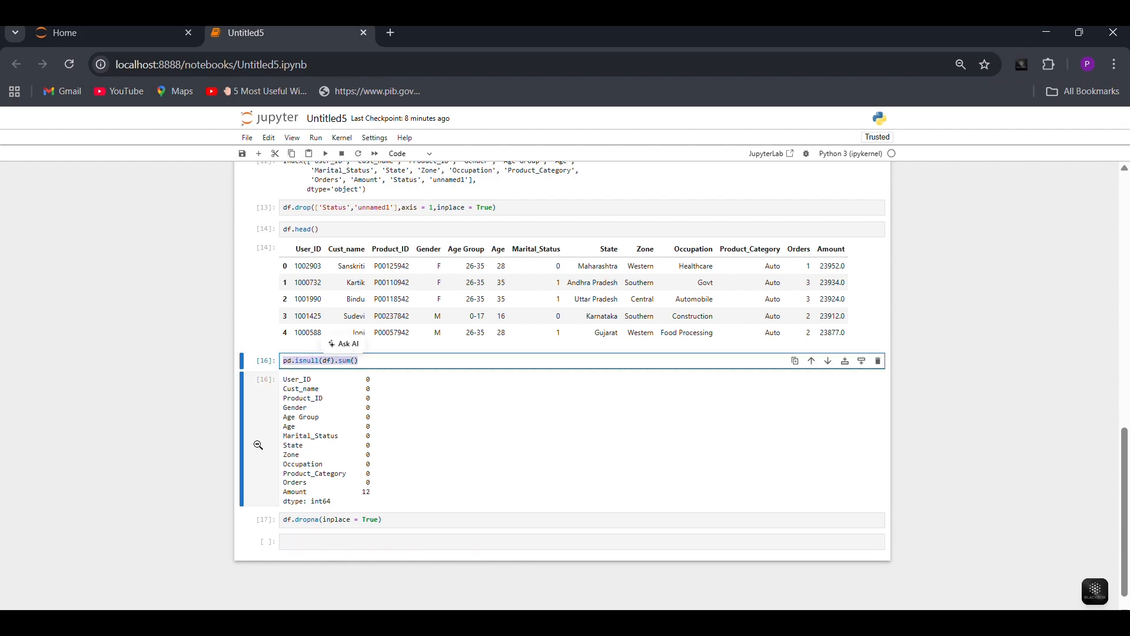
{"action": "left_click", "coordinate": [307, 550]}
{"action": "key", "text": "ctrl+v"}
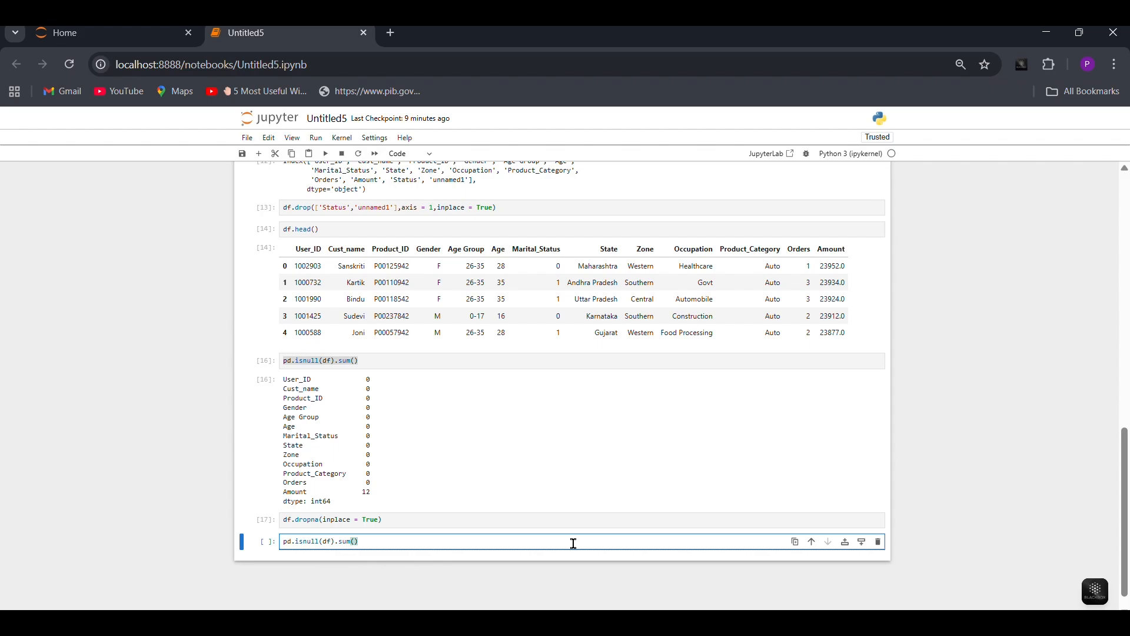
{"action": "key", "text": "shift+Return"}
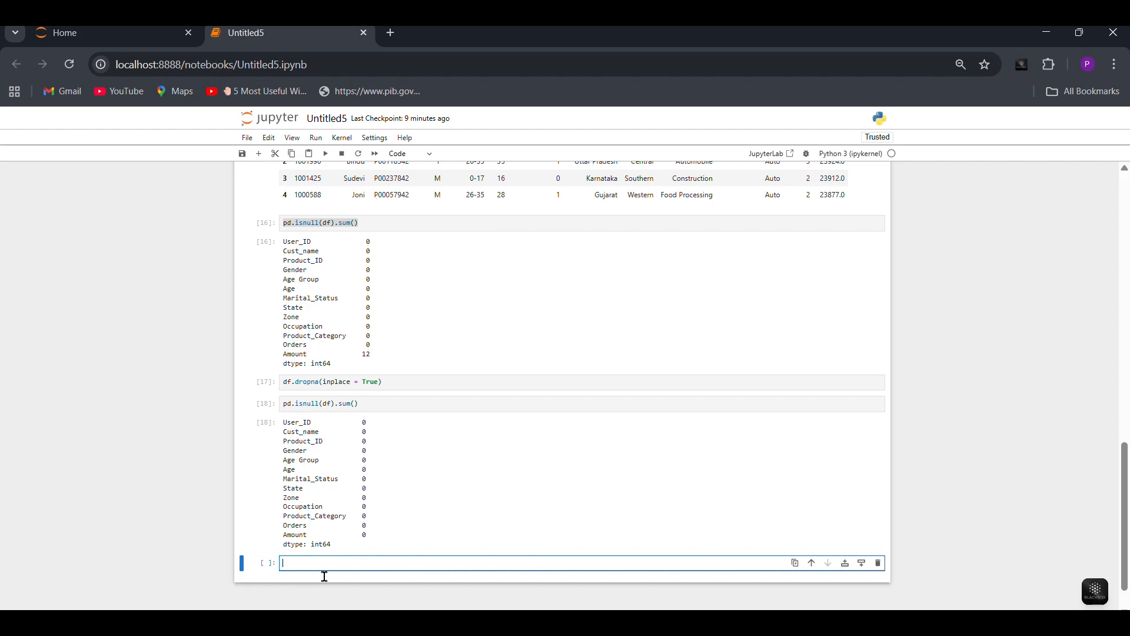
Step: Write df.rename(columns={'Age Gender':'Age_Gender'}) in a new cell and run it
{"action": "scroll", "coordinate": [324, 576], "scroll_direction": "up", "scroll_amount": 5}
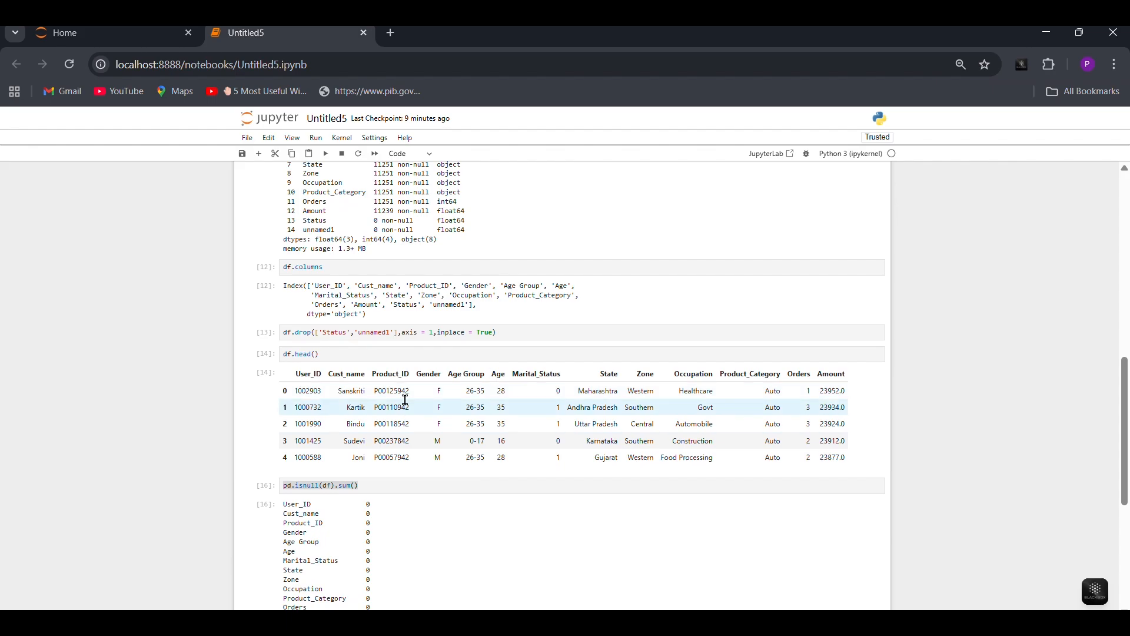
{"action": "scroll", "coordinate": [406, 401], "scroll_direction": "down", "scroll_amount": 6}
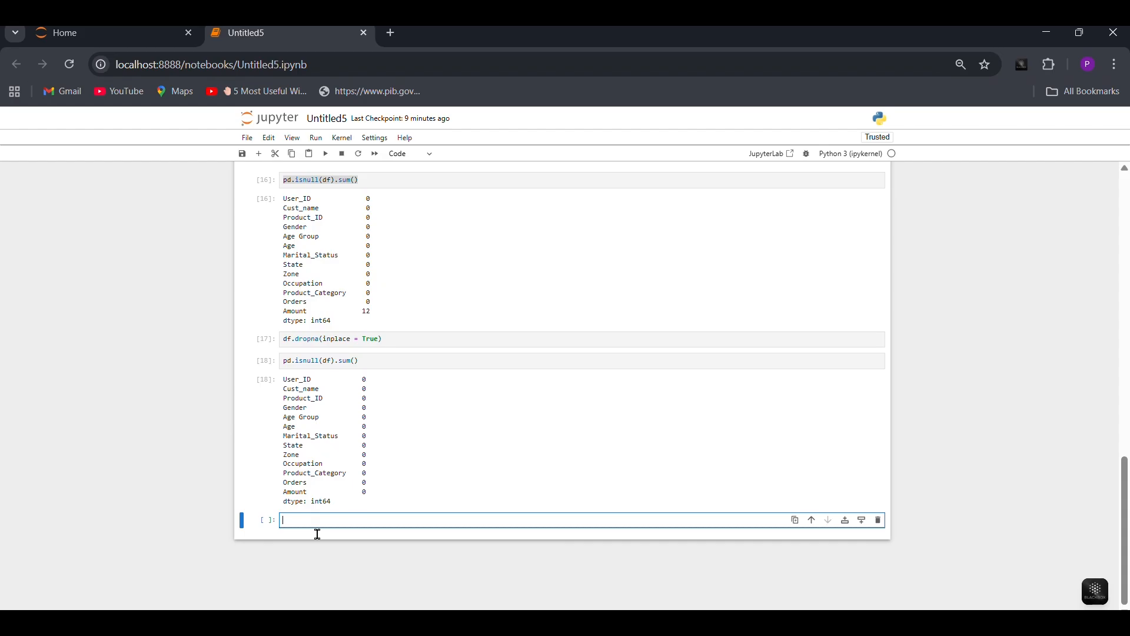
{"action": "type", "text": "df.rename(["}
{"action": "key", "text": "BackSpace"}
{"action": "type", "text": "columns={'"}
{"action": "key", "text": "Left"}
{"action": "type", "text": "Age Gender'"}
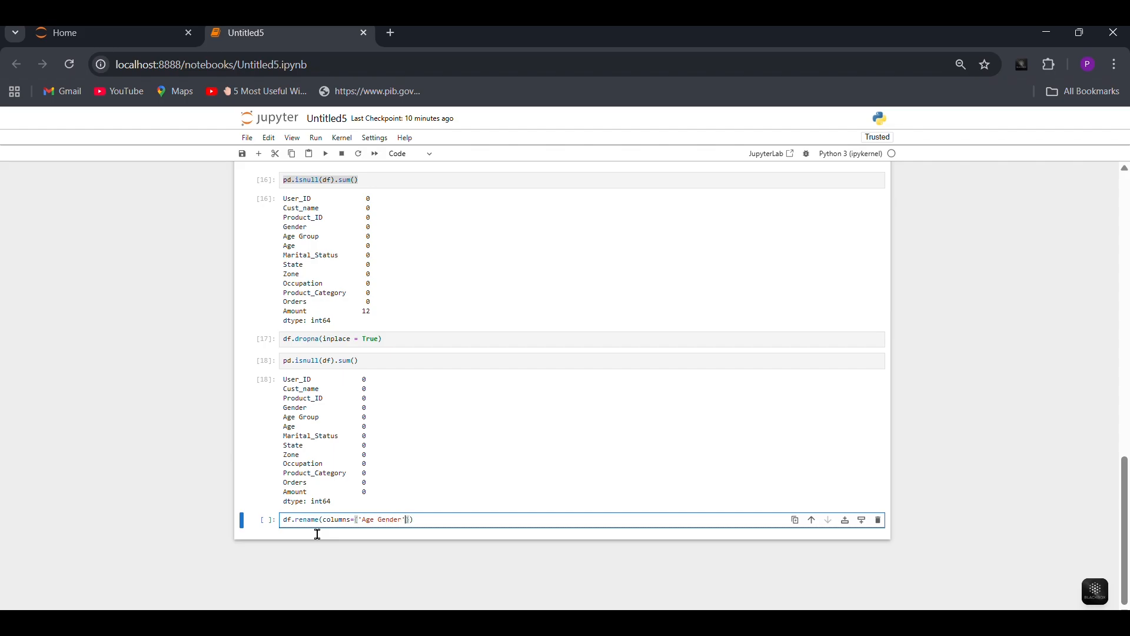
{"action": "type", "text": ":'"}
{"action": "type", "text": "Age_Gender"}
{"action": "left_click", "coordinate": [475, 521]}
{"action": "key", "text": "shift+Return"}
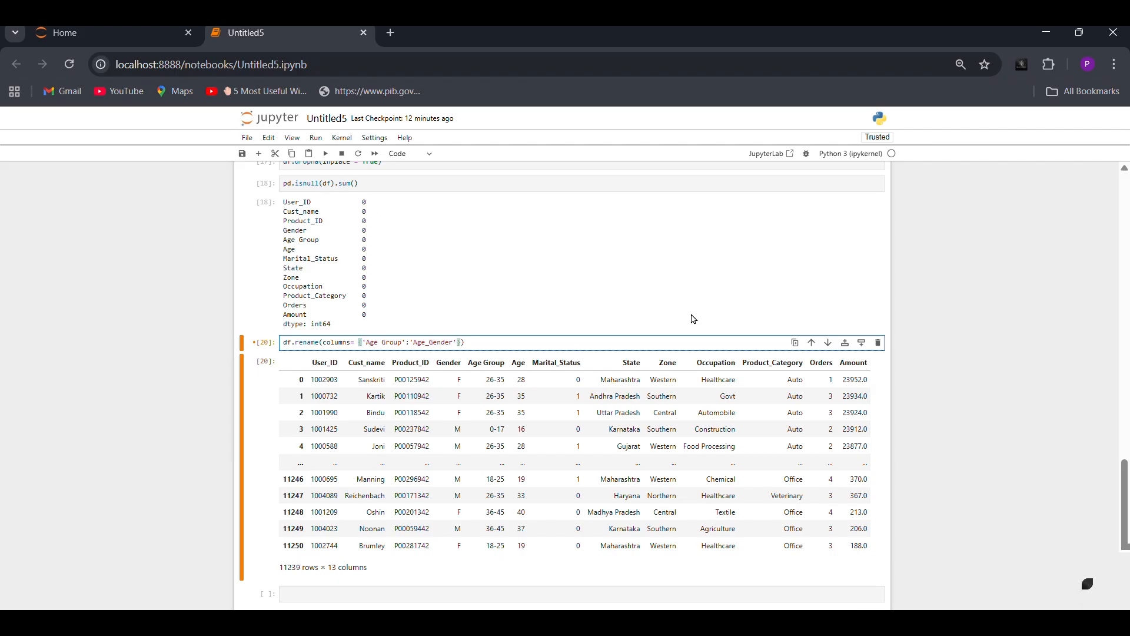
Step: Change the new column name in the rename call to 'Age_Group', rerun it and compare with the earlier head output
{"action": "key", "text": "BackSpace"}
{"action": "key", "text": "BackSpace"}
{"action": "key", "text": "BackSpace"}
{"action": "key", "text": "BackSpace"}
{"action": "key", "text": "BackSpace"}
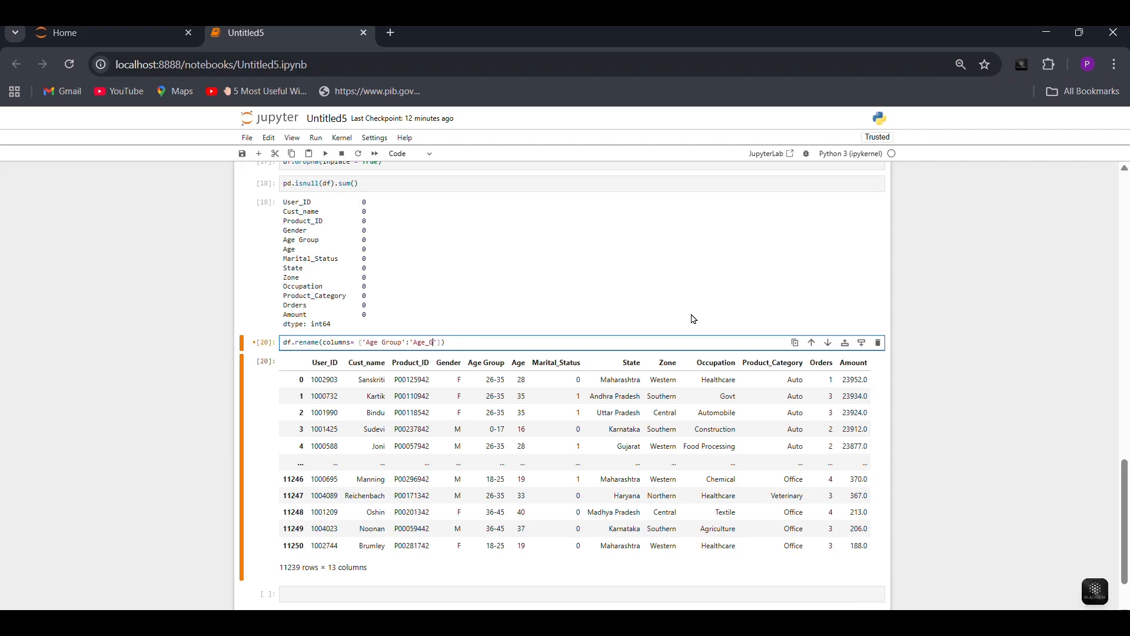
{"action": "type", "text": "roup"}
{"action": "key", "text": "shift+Return"}
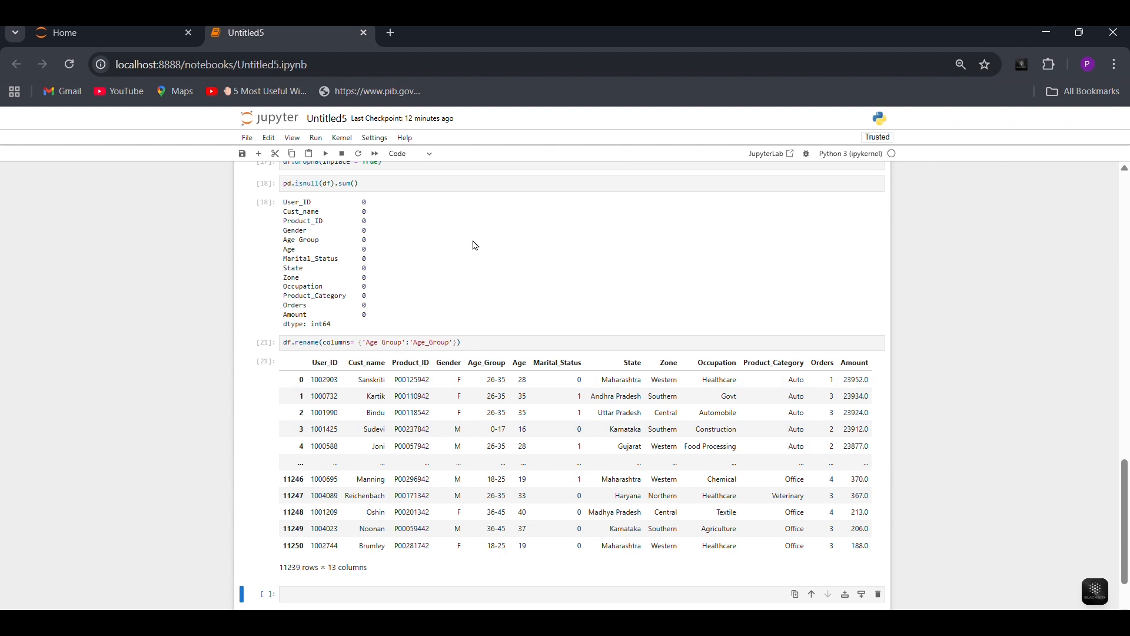
{"action": "scroll", "coordinate": [476, 246], "scroll_direction": "up", "scroll_amount": 6}
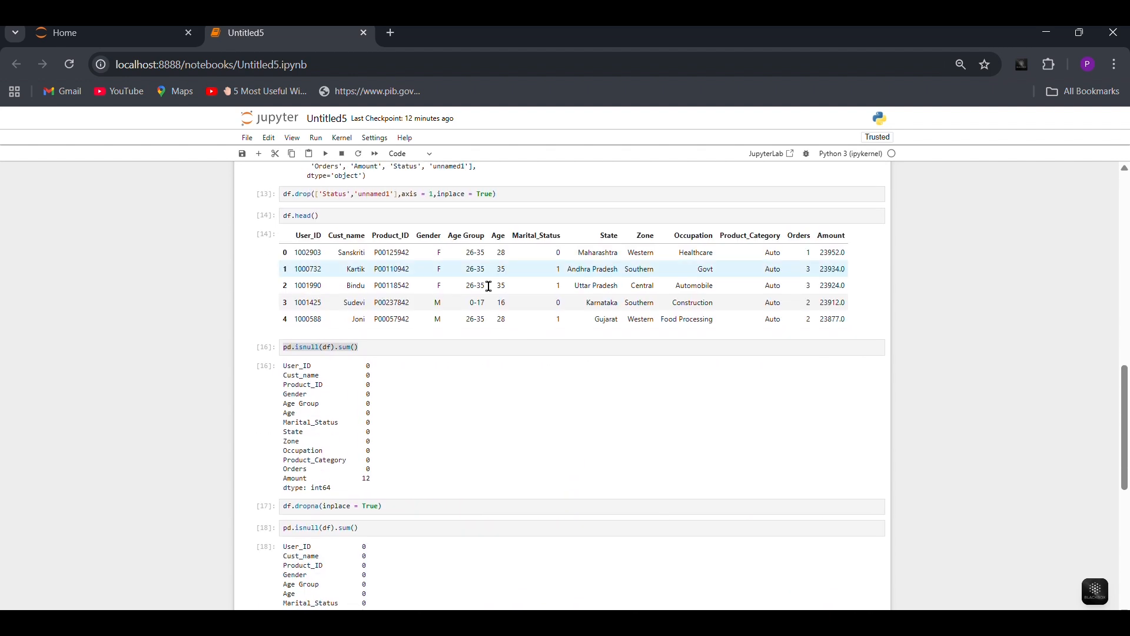
{"action": "scroll", "coordinate": [467, 247], "scroll_direction": "down", "scroll_amount": 7}
{"action": "scroll", "coordinate": [430, 407], "scroll_direction": "down", "scroll_amount": 1}
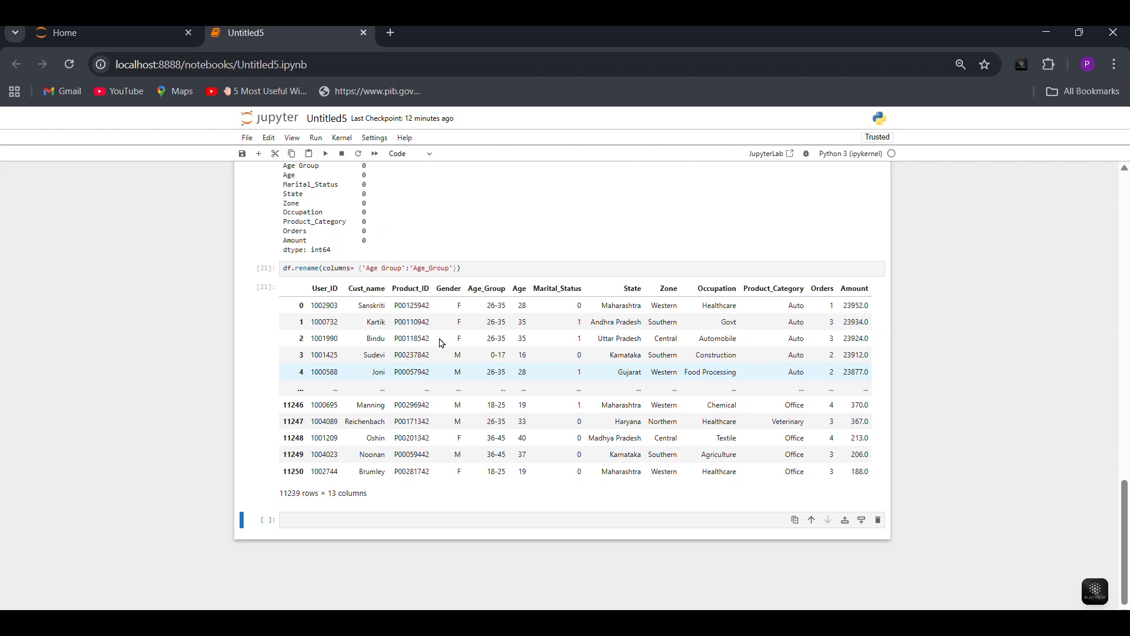
Step: Start a new cell with the line gender_counts = df['Gender'].value_counts()
{"action": "left_click", "coordinate": [323, 527]}
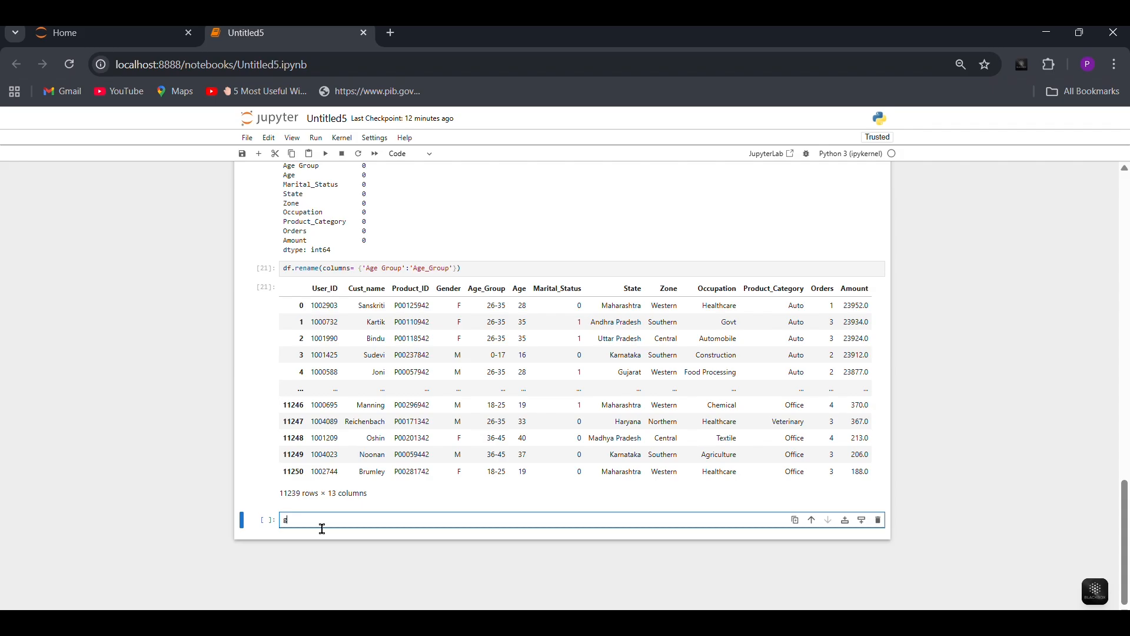
{"action": "type", "text": "ender_counts = df['gender"}
{"action": "key", "text": "BackSpace"}
{"action": "type", "text": "G"}
{"action": "key", "text": "End"}
{"action": "type", "text": ".value_counts()"}
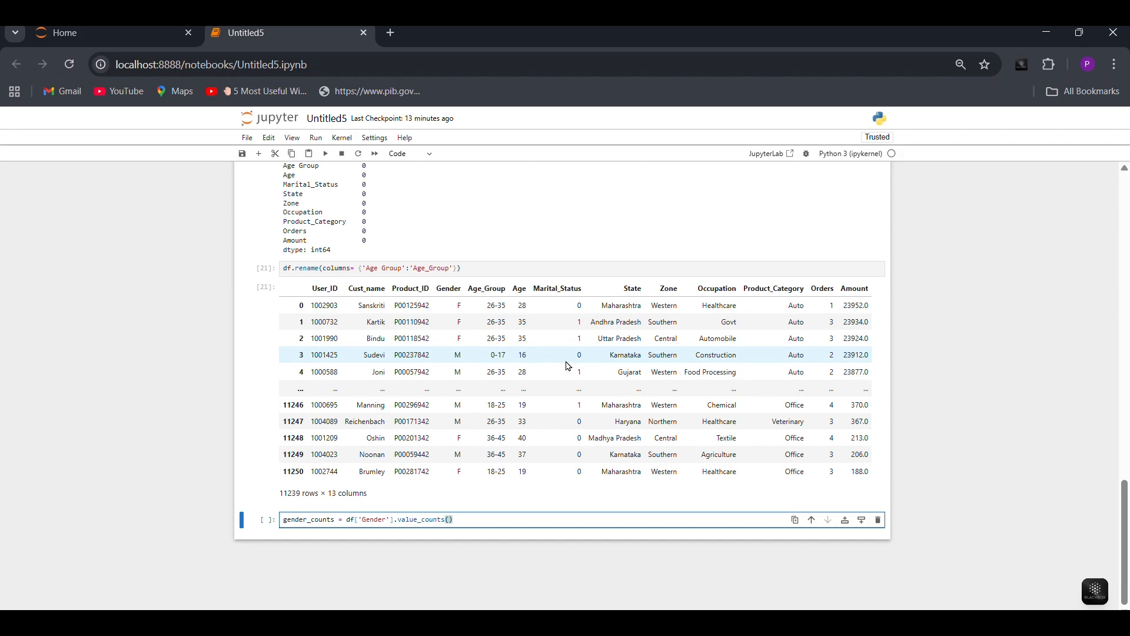
{"action": "key", "text": "Return"}
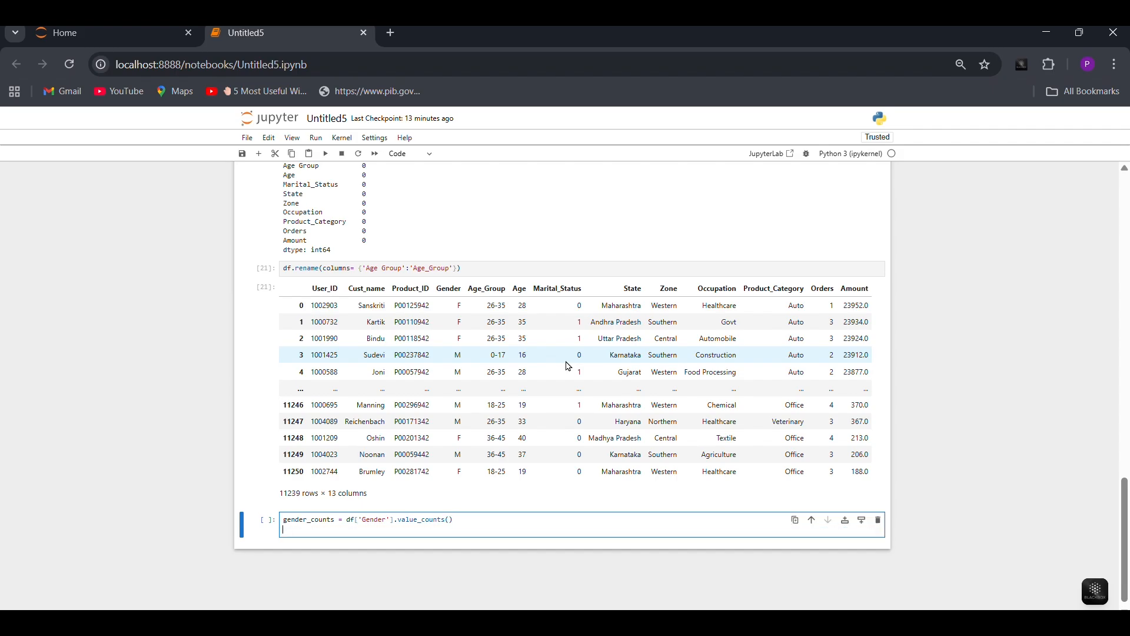
Step: Add the line plt.figure(figsize=(6,4)) below the gender counts to set the figure size
{"action": "type", "text": "plt"}
{"action": "type", "text": "igure(figsize"}
{"action": "type", "text": "=(6,4"}
{"action": "left_click", "coordinate": [409, 540]}
{"action": "key", "text": "Return"}
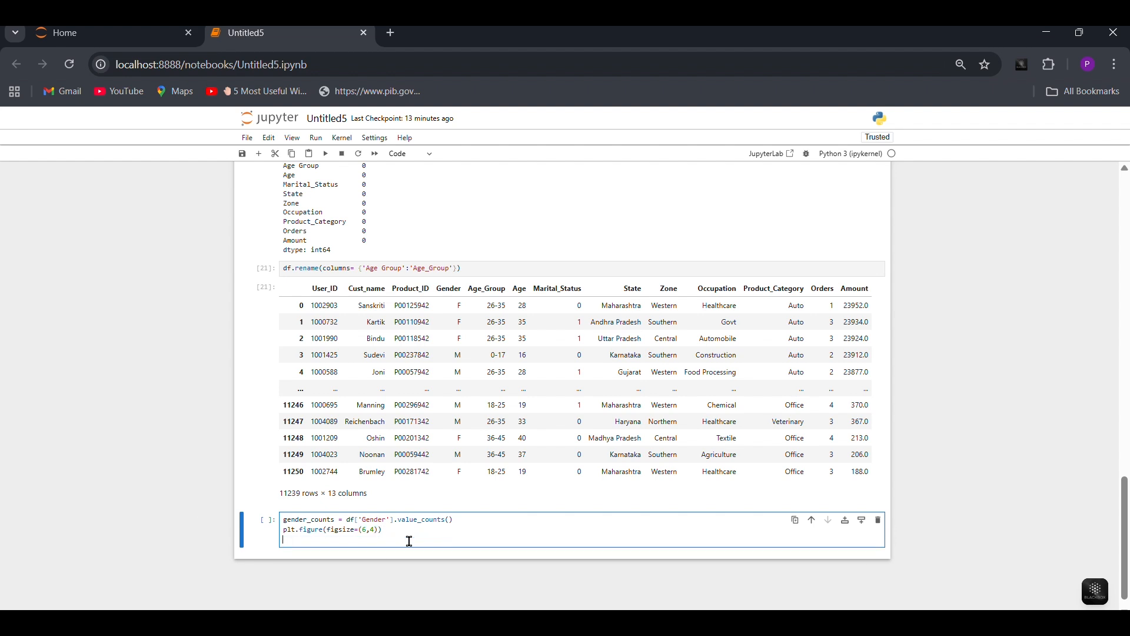
Step: Add the line plt.bar(gender_counts.index,gender_counts.values) below the figure size line
{"action": "type", "text": "plt"}
{"action": "type", "text": ".bar"}
{"action": "type", "text": "(6,4)) plt.bar("}
{"action": "type", "text": "gender"}
{"action": "type", "text": "_counts"}
{"action": "type", "text": ".index"}
{"action": "type", "text": ",gender"}
{"action": "type", "text": "_counts"}
{"action": "type", "text": ".value"}
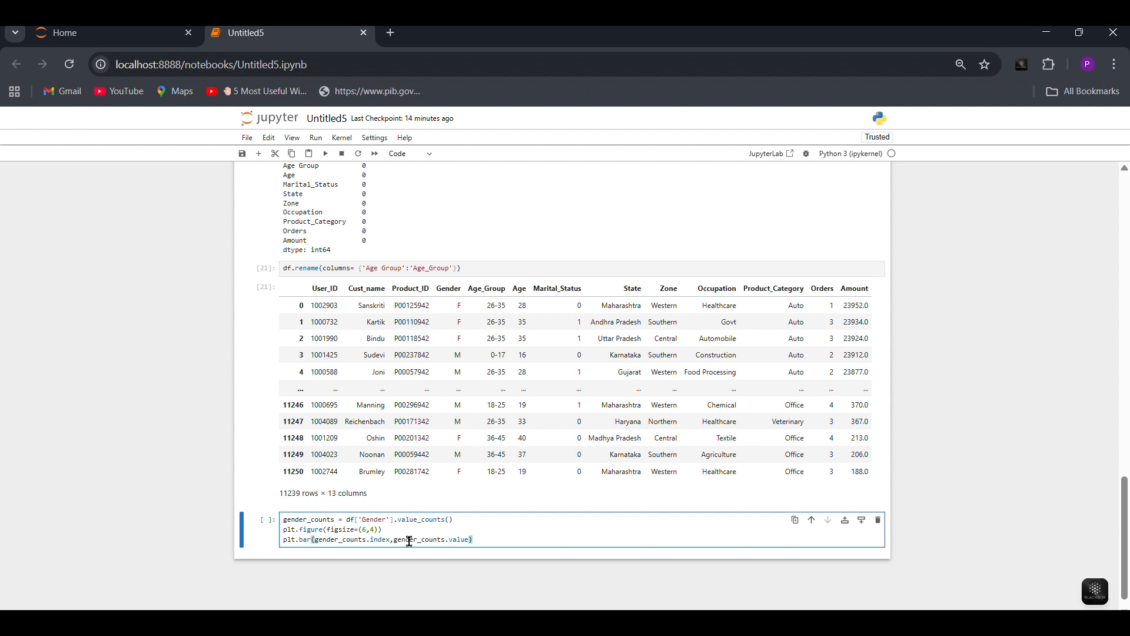
{"action": "type", "text": "s"}
{"action": "key", "text": "Return"}
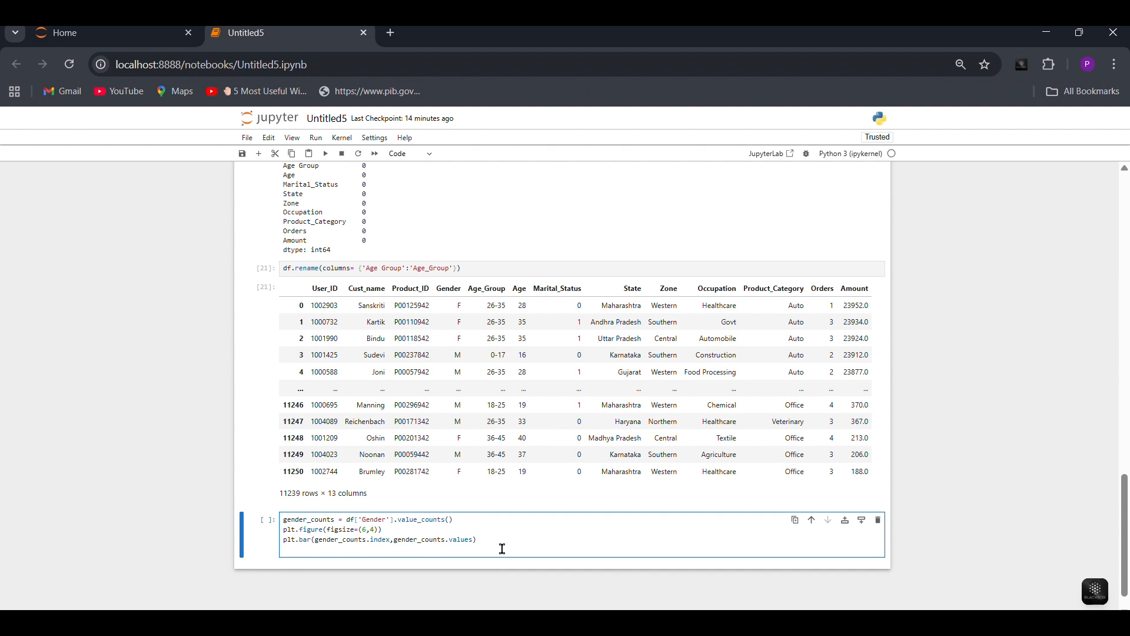
Step: Add a plt.title line that titles the chart "Count of customer by Gender"
{"action": "type", "text": "plt.title(\""}
{"action": "type", "text": "Count of customer by Gender"}
{"action": "key", "text": "Right"}
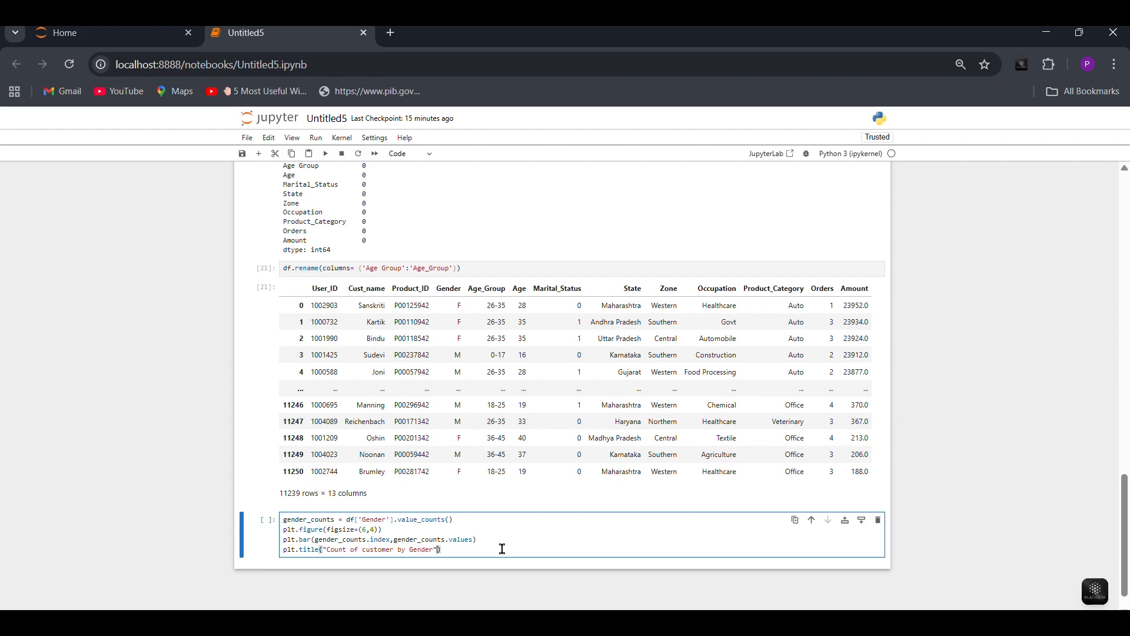
{"action": "key", "text": "Return"}
Step: Label the chart's x-axis "Gender" with plt.xlabel and its y-axis "Count" with plt.ylabel
{"action": "type", "text": "plt.x"}
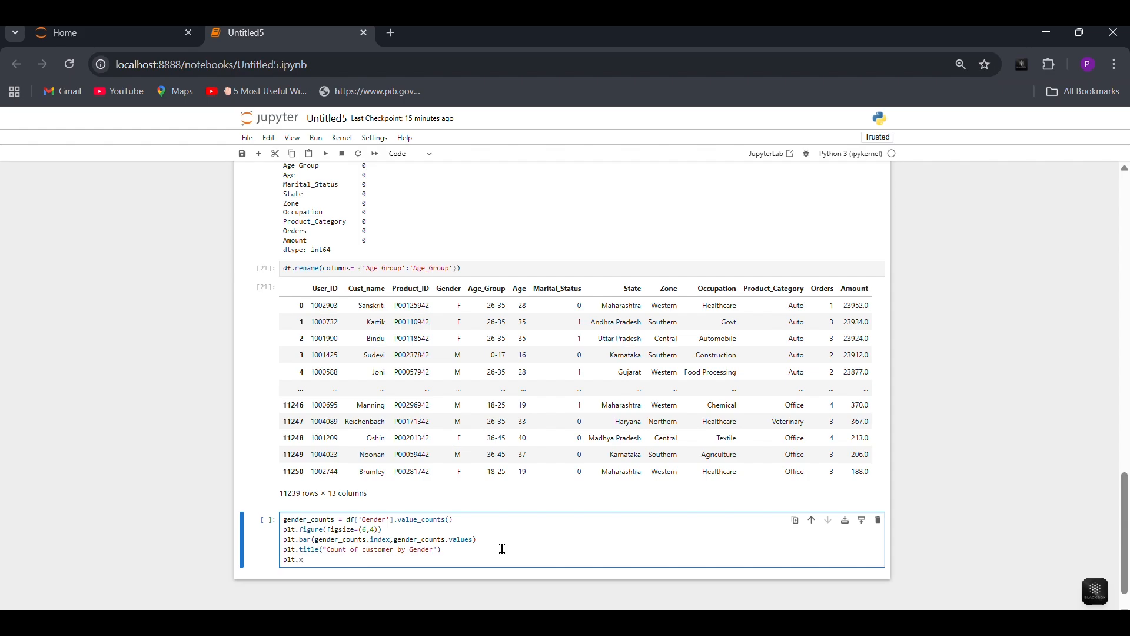
{"action": "type", "text": "label()\"Gender"}
{"action": "key", "text": "End"}
{"action": "key", "text": "Return"}
{"action": "type", "text": "plt"}
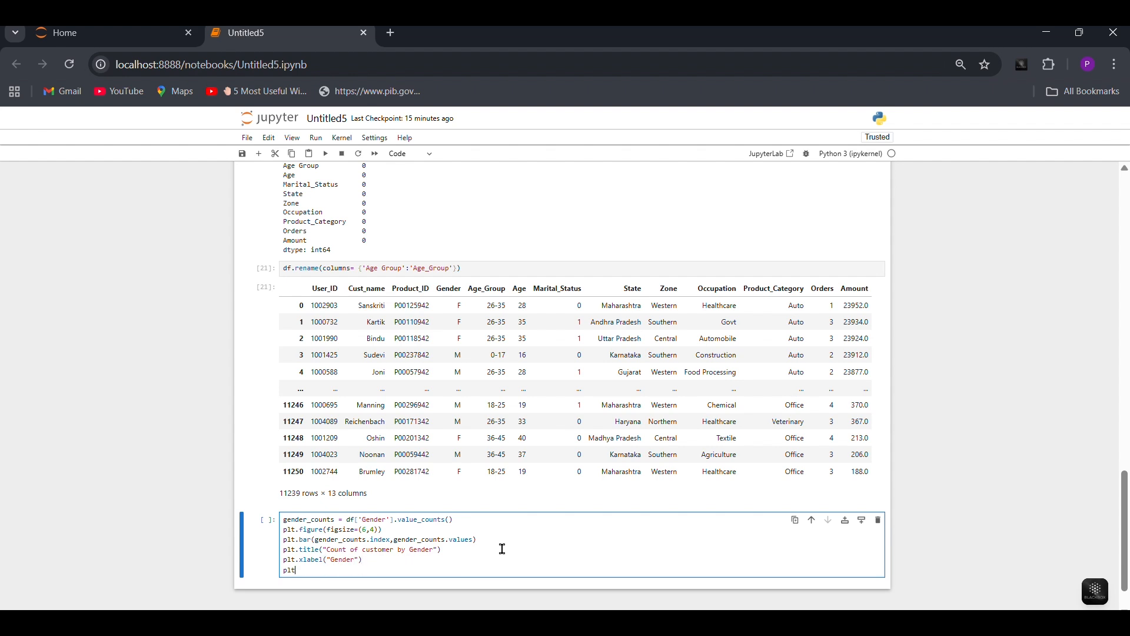
{"action": "type", "text": ".ylabel(\"Count\""}
{"action": "key", "text": "Return"}
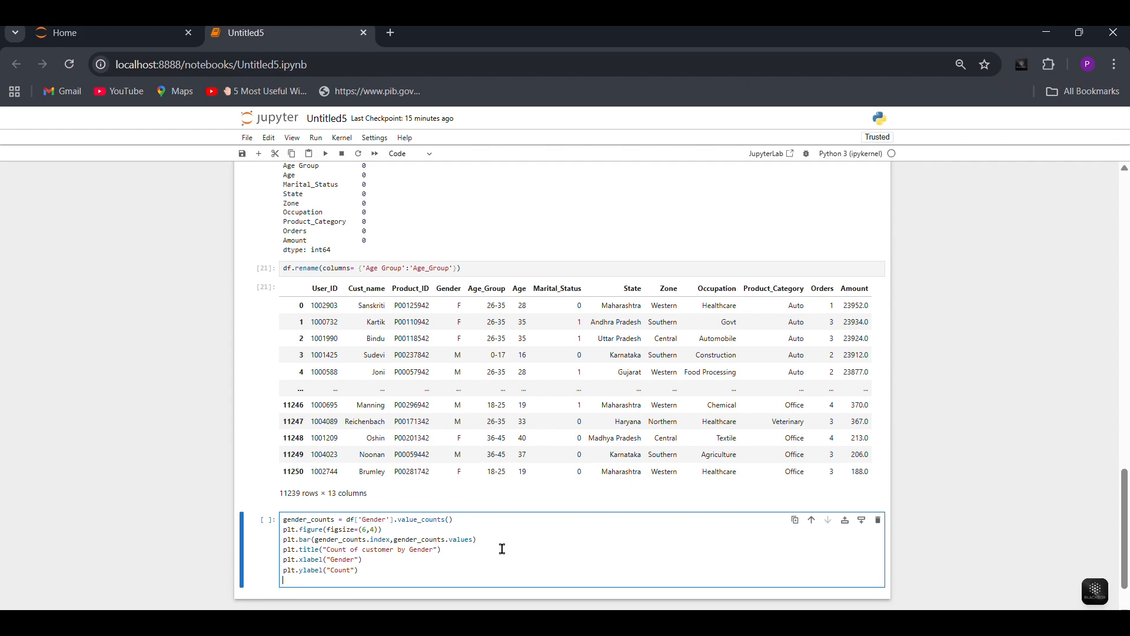
Step: Finish the gender chart cell with plt.show() and run it
{"action": "type", "text": "plt.show()"}
{"action": "key", "text": "shift+Return"}
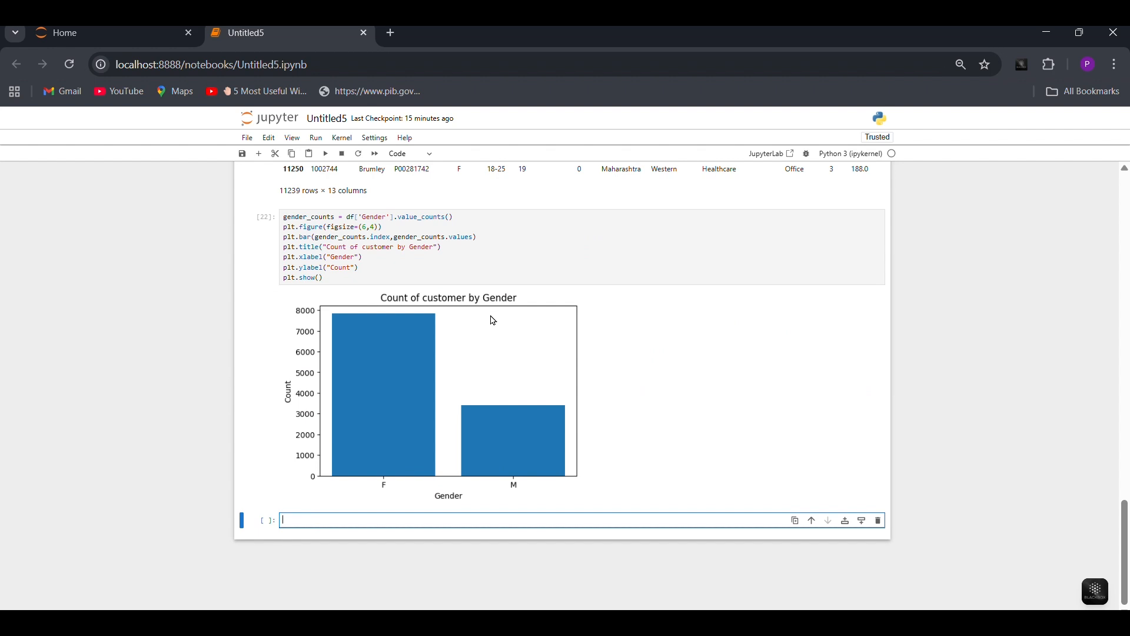
{"action": "left_click", "coordinate": [451, 299]}
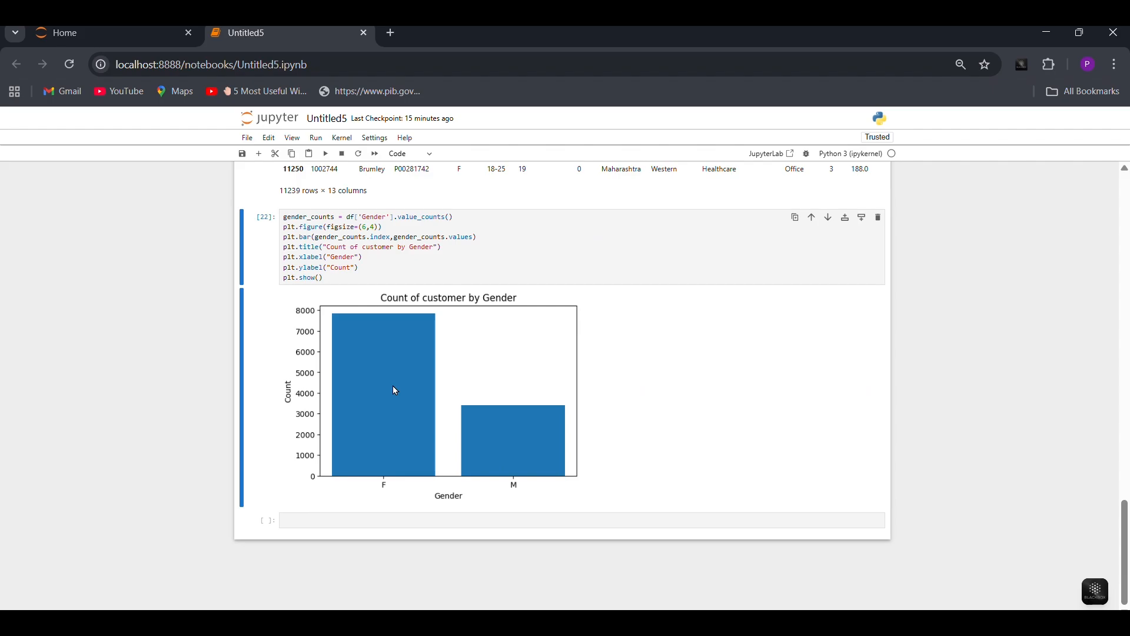
Step: Start a new cell with age_gender = df.groupby('Age_Group','Gender')
{"action": "left_click", "coordinate": [321, 527]}
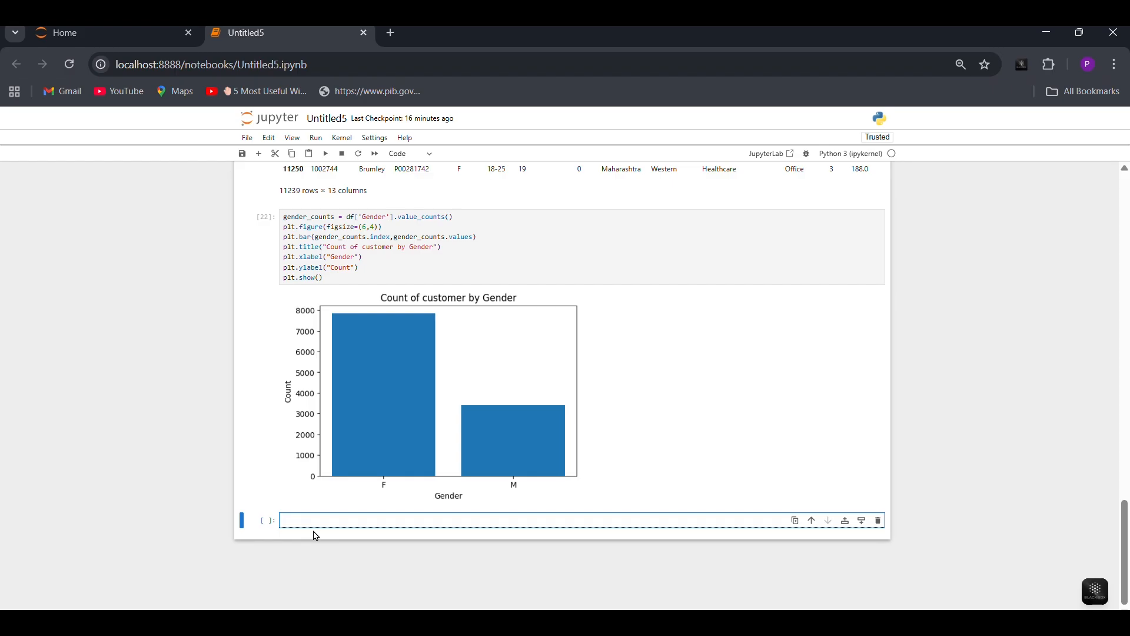
{"action": "type", "text": "age"}
{"action": "type", "text": "_gender"}
{"action": "type", "text": " = df"}
{"action": "type", "text": ".groupby"}
{"action": "type", "text": "()"}
{"action": "type", "text": "Age_"}
{"action": "type", "text": "Group"}
{"action": "type", "text": "'"}
{"action": "type", "text": "'"}
{"action": "key", "text": "Right"}
{"action": "type", "text": ",''G"}
{"action": "key", "text": "BackSpace"}
{"action": "key", "text": "Left"}
{"action": "type", "text": "Gender"}
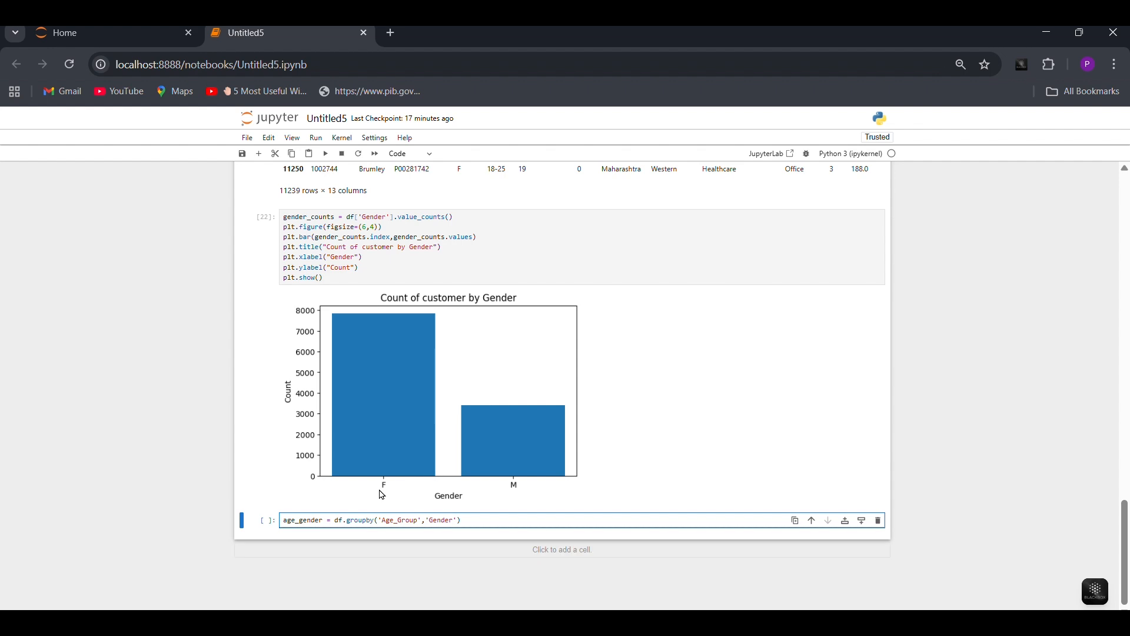
Step: Wrap the two groupby column names in a list and append .size() to the call
{"action": "left_click", "coordinate": [390, 532]}
{"action": "key", "text": "Left"}
{"action": "type", "text": "["}
{"action": "key", "text": "End"}
{"action": "key", "text": "Left"}
{"action": "type", "text": "]"}
{"action": "type", "text": "]"}
{"action": "key", "text": "End"}
{"action": "type", "text": ".size()"}
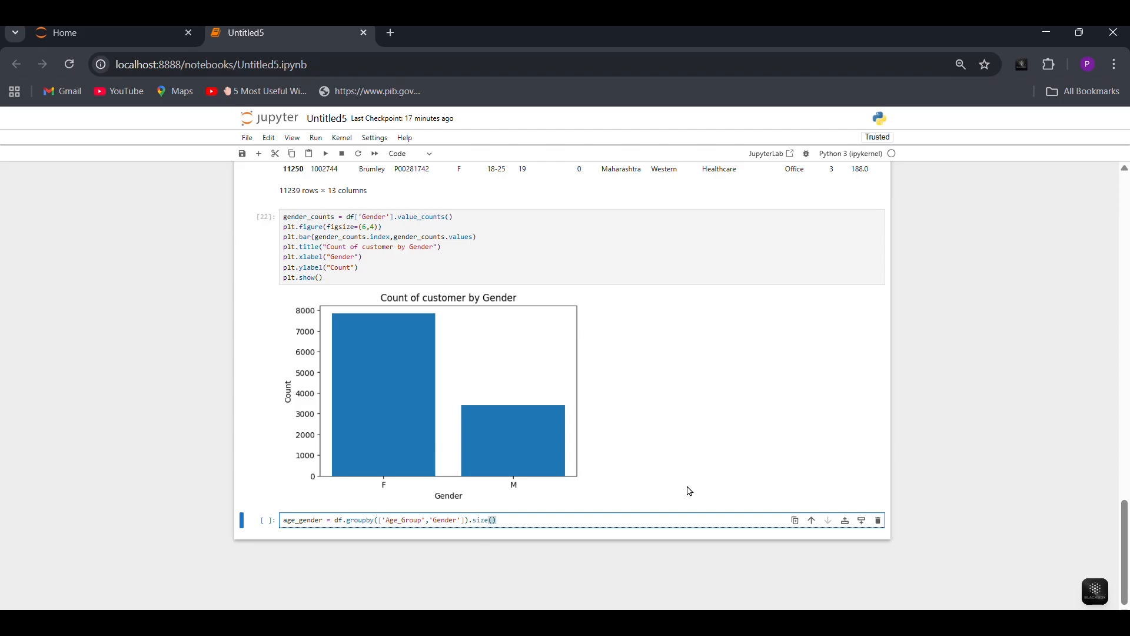
Step: Append .unstack(fill_value = 0) to the age_gender grouping and start a new line below it
{"action": "type", "text": "."}
{"action": "type", "text": "unstac"}
{"action": "type", "text": "k"}
{"action": "type", "text": "()"}
{"action": "type", "text": "fill"}
{"action": "type", "text": "_"}
{"action": "type", "text": "vale"}
{"action": "key", "text": "BackSpace"}
{"action": "type", "text": "ue = 0"}
{"action": "left_click", "coordinate": [611, 529]}
{"action": "key", "text": "Return"}
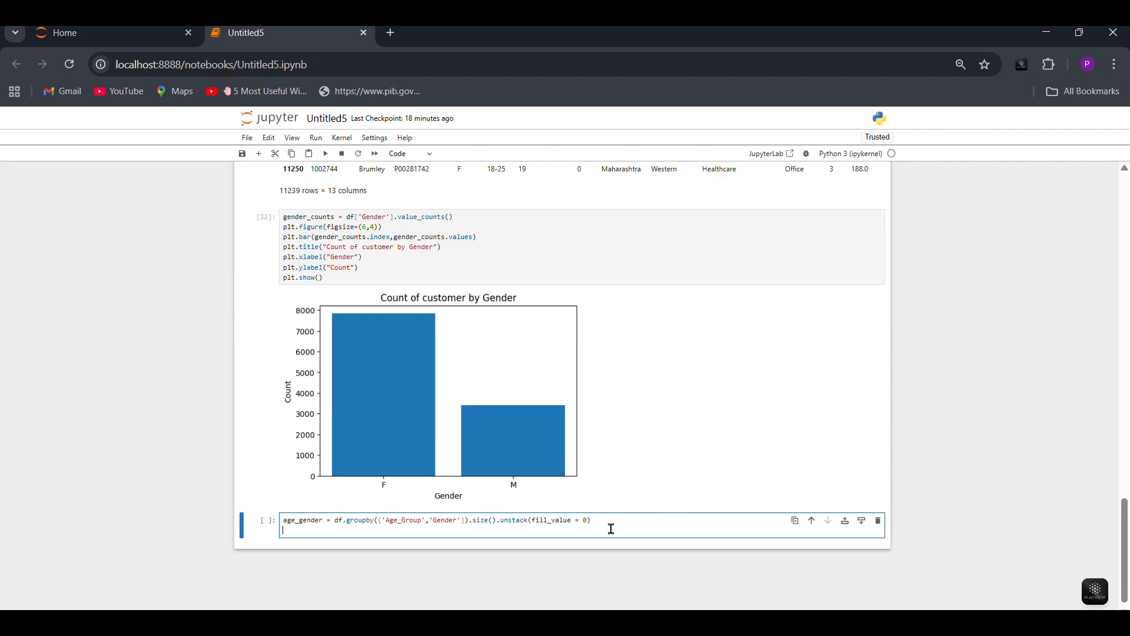
Step: Add an age_gender.plot call with kind = 'bar' and figsize=(6,4)
{"action": "type", "text": "age"}
{"action": "type", "text": "_gender"}
{"action": "type", "text": ".pl"}
{"action": "type", "text": "lot"}
{"action": "type", "text": "()"}
{"action": "type", "text": "kind"}
{"action": "type", "text": "="}
{"action": "type", "text": " '"}
{"action": "type", "text": "bar"}
{"action": "type", "text": "',"}
{"action": "type", "text": "fig"}
{"action": "type", "text": "size"}
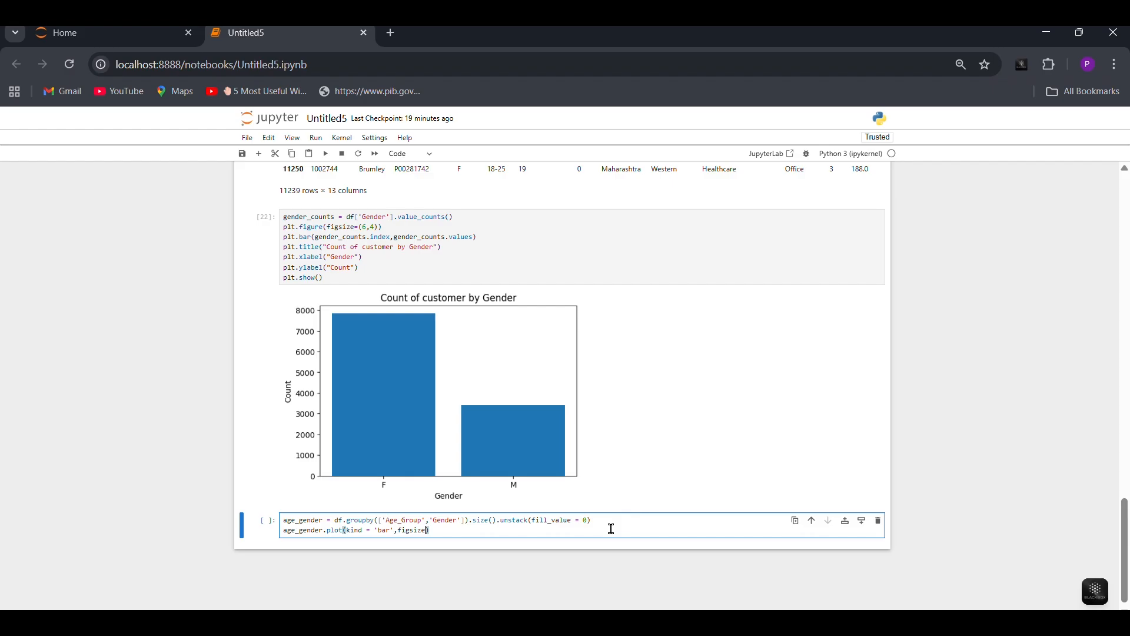
{"action": "type", "text": "="}
{"action": "type", "text": "(6,4"}
Step: Add title='Count of customer by age group and gender' to the age_gender plot call
{"action": "type", "text": ", title("}
{"action": "key", "text": "BackSpace"}
{"action": "type", "text": "="}
{"action": "type", "text": "'"}
{"action": "type", "text": "Count of "}
{"action": "type", "text": "customer b"}
{"action": "type", "text": "y age group"}
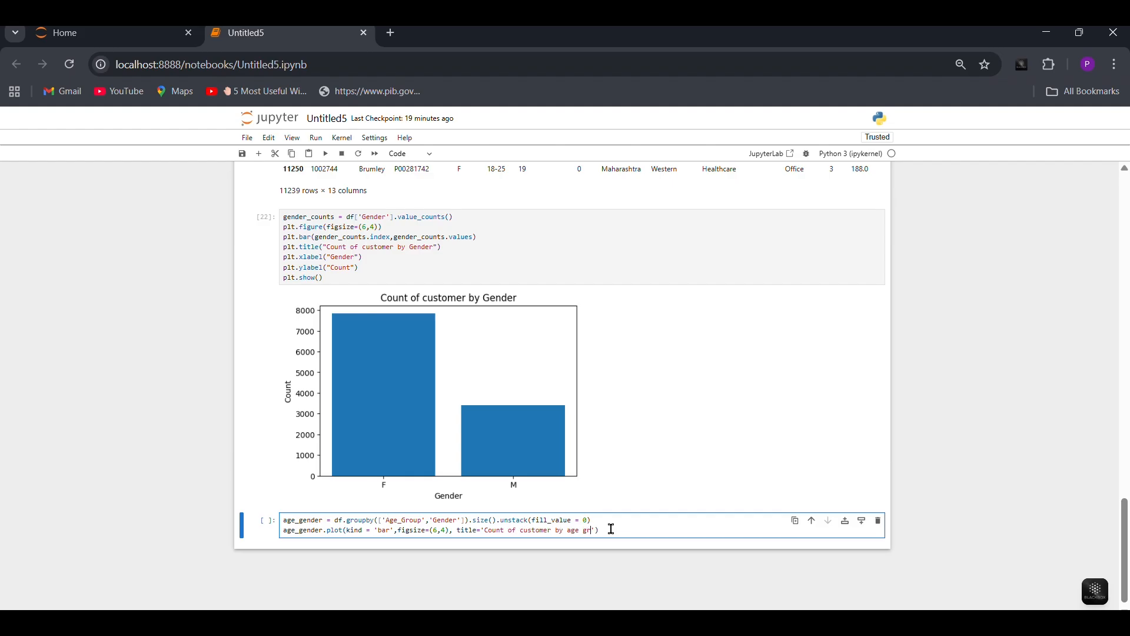
{"action": "type", "text": " and gender"}
{"action": "left_click", "coordinate": [679, 536]}
{"action": "key", "text": "Return"}
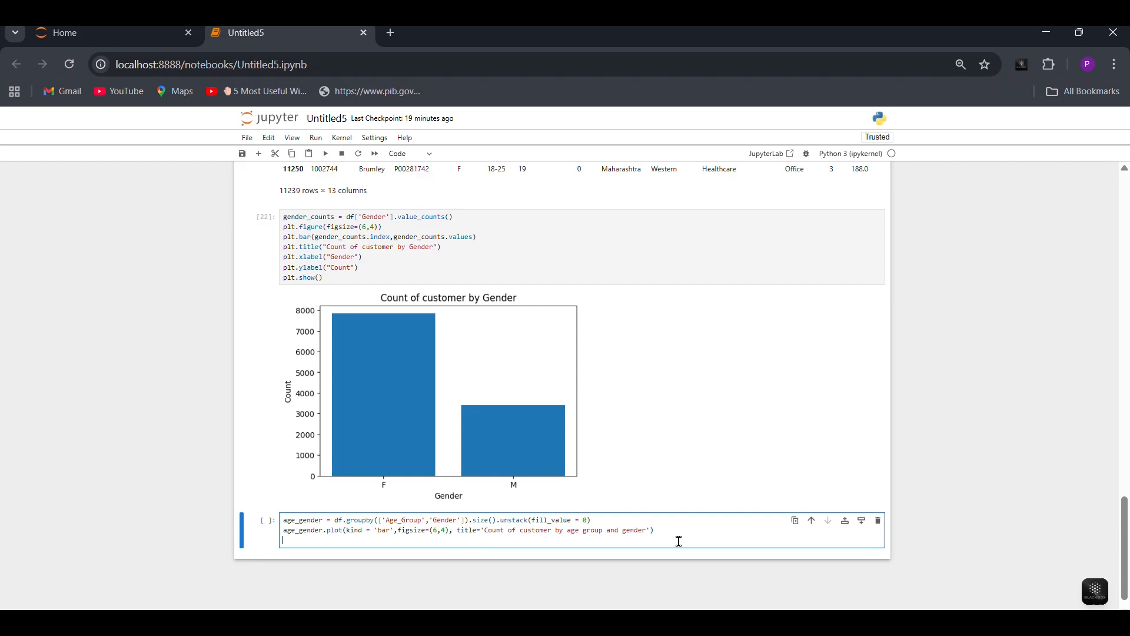
Step: Add the line plt.xlabel('Age Group') below the age_gender plot call
{"action": "type", "text": "plt"}
{"action": "type", "text": ".xlabel"}
{"action": "type", "text": "()"}
{"action": "type", "text": "'"}
{"action": "type", "text": "Age "}
{"action": "type", "text": "Group"}
{"action": "key", "text": "End"}
{"action": "key", "text": "Return"}
Step: Add the line plt.ylabel('Count') below the x-axis label
{"action": "type", "text": "pl"}
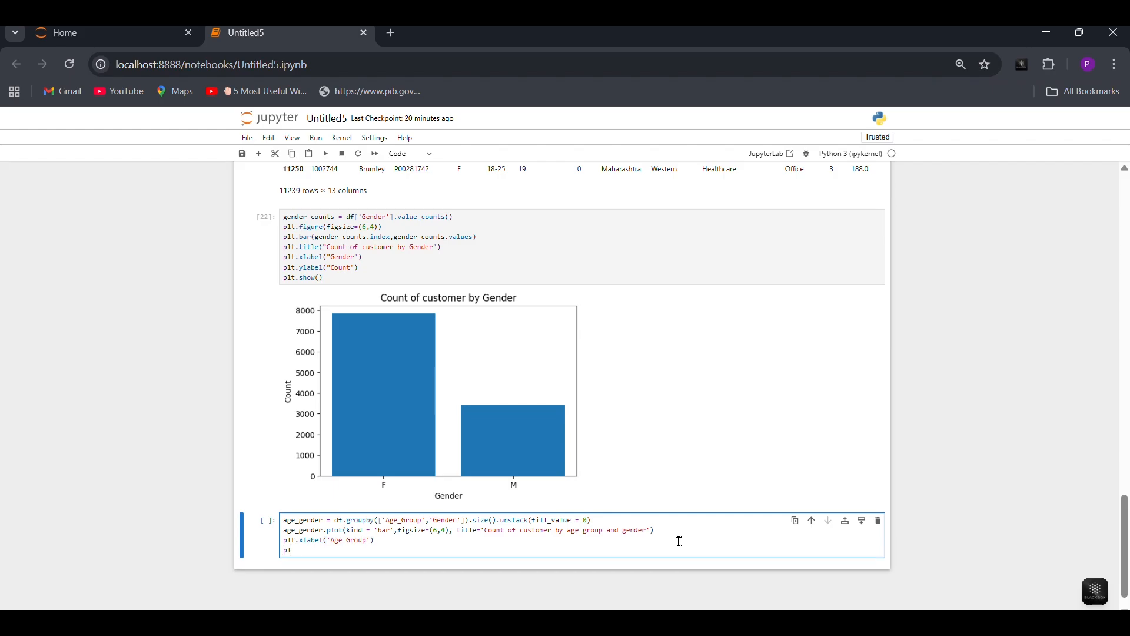
{"action": "type", "text": "t"}
{"action": "type", "text": ".ylab"}
{"action": "type", "text": "el()"}
{"action": "type", "text": "'"}
{"action": "type", "text": "Count"}
{"action": "key", "text": "End"}
{"action": "key", "text": "Return"}
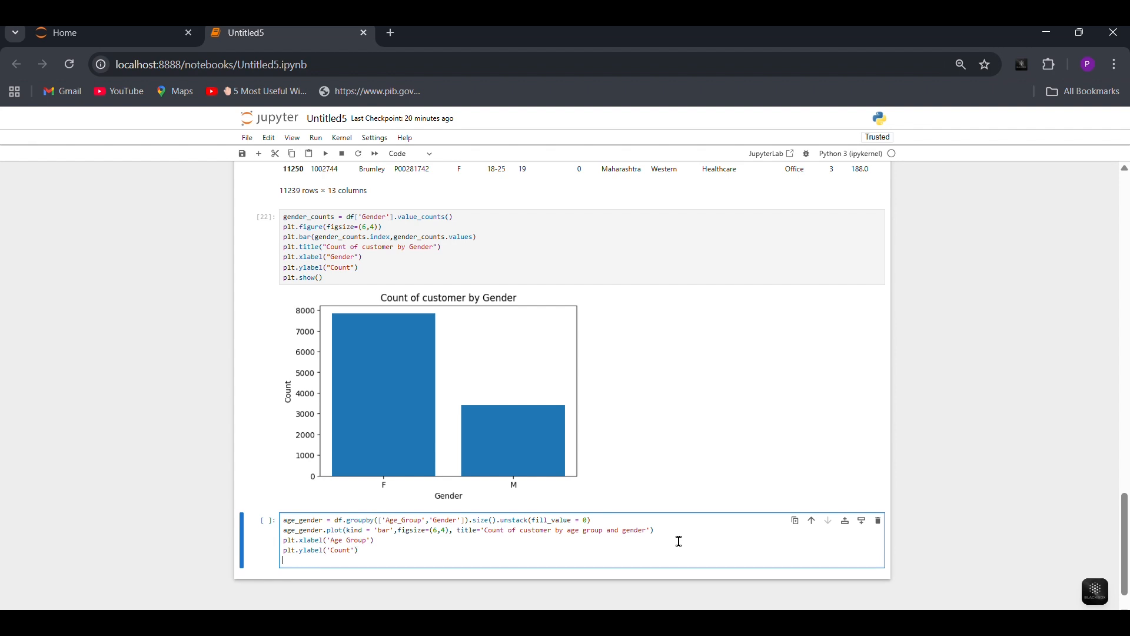
Step: Finish the age and gender chart cell with plt.show(), run it and check the output
{"action": "type", "text": "plt.show()"}
{"action": "key", "text": "shift+Return"}
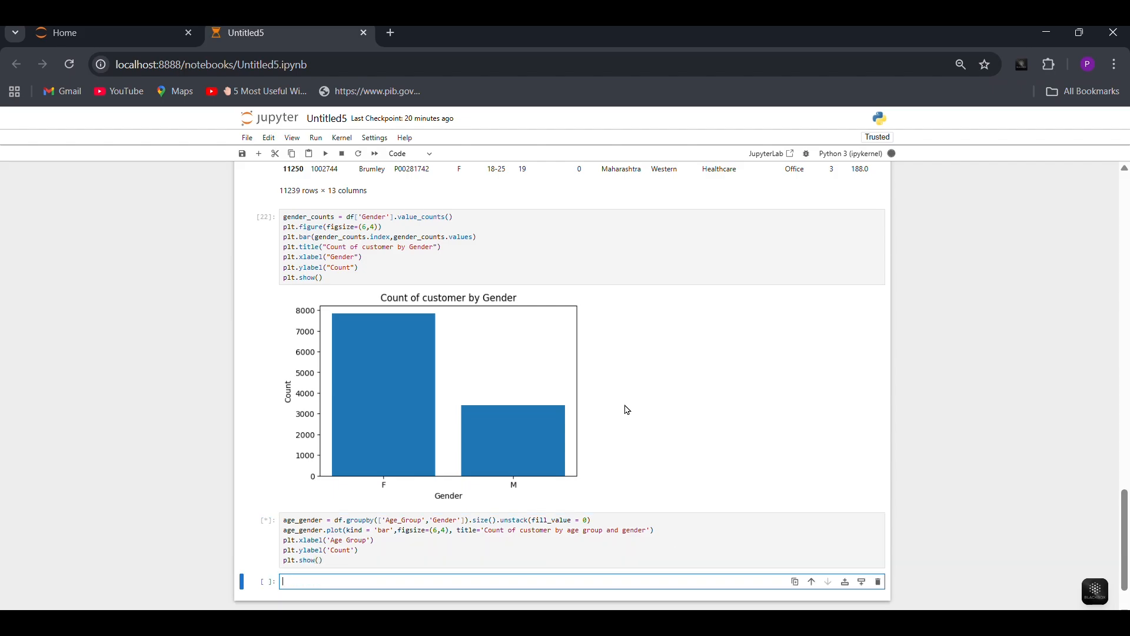
{"action": "scroll", "coordinate": [530, 511], "scroll_direction": "down", "scroll_amount": 2}
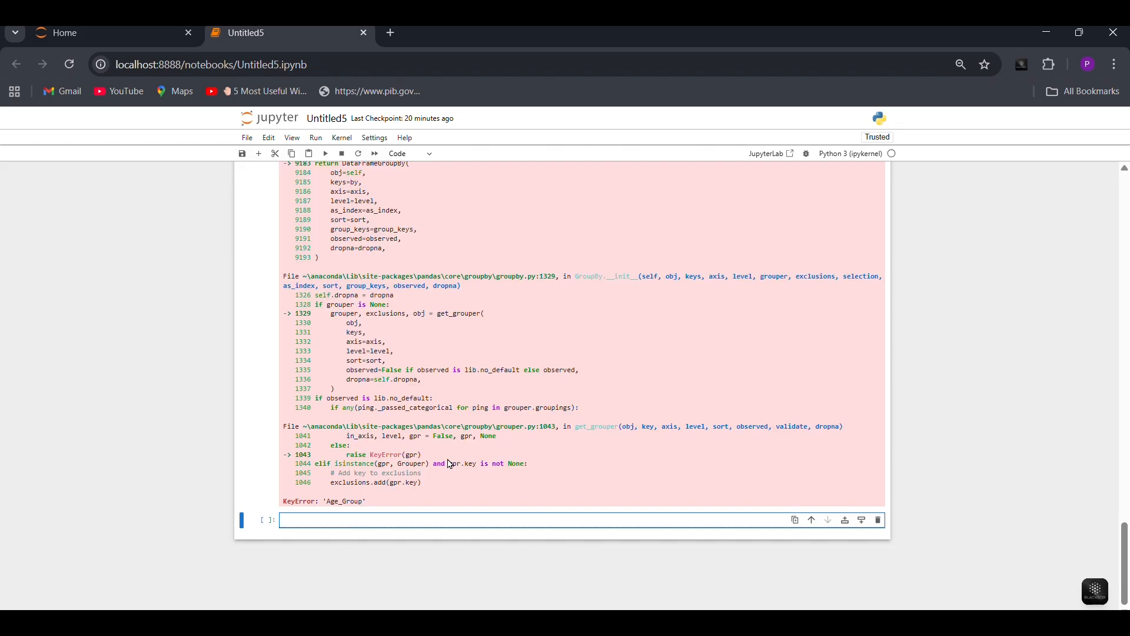
{"action": "scroll", "coordinate": [518, 357], "scroll_direction": "up", "scroll_amount": 5}
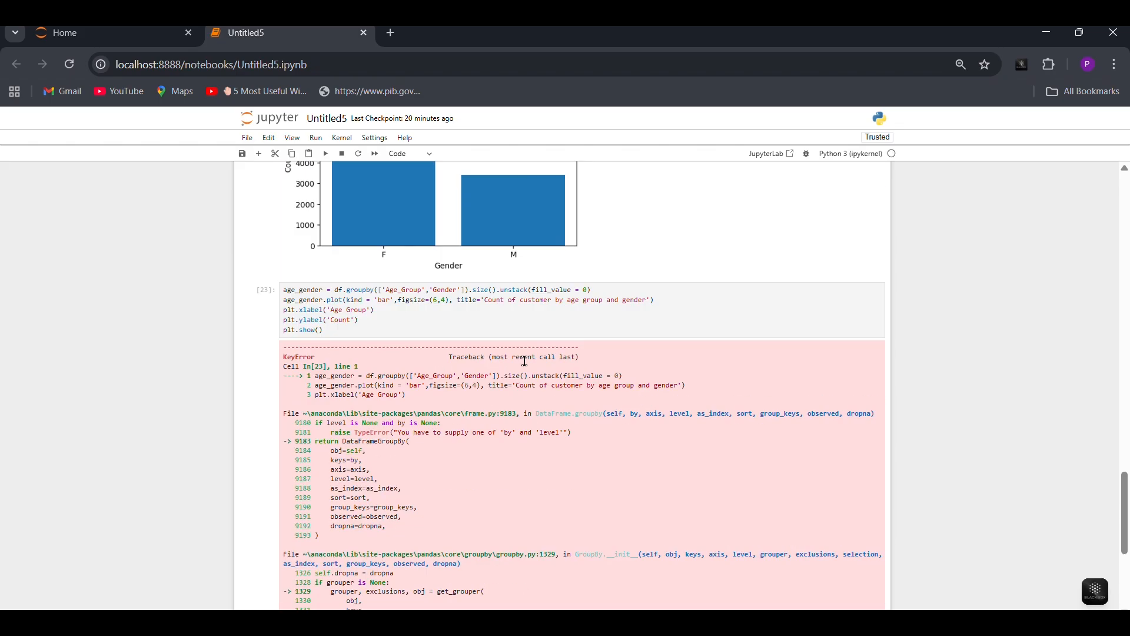
Step: Change 'Age_Group' to 'Age Group' in the groupby list and rerun the cell
{"action": "left_click", "coordinate": [356, 325]}
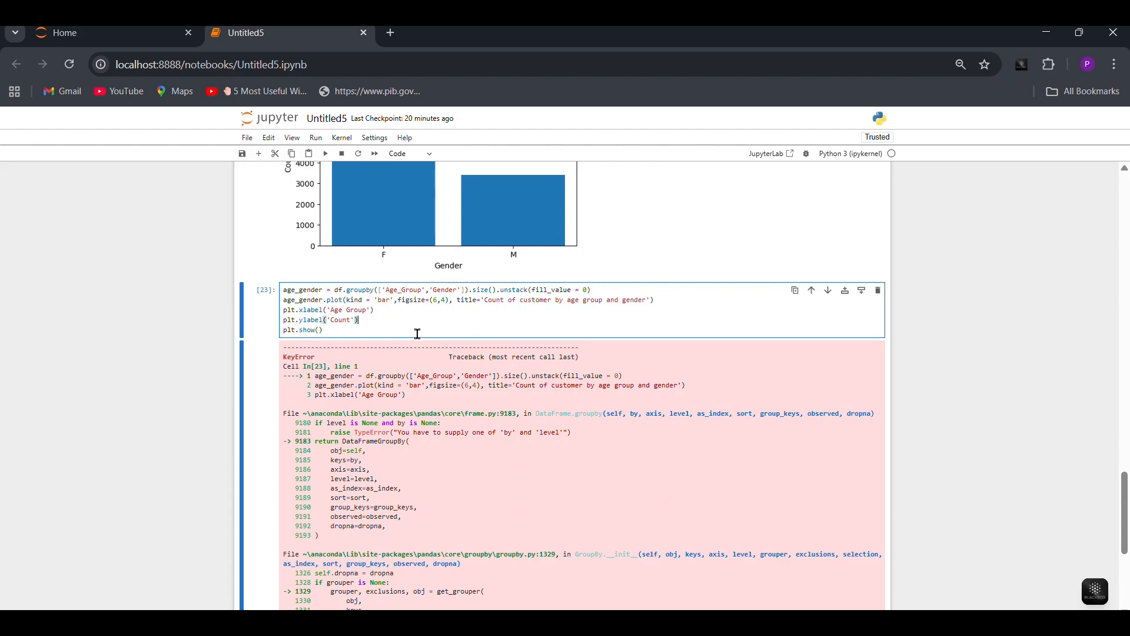
{"action": "scroll", "coordinate": [417, 334], "scroll_direction": "down", "scroll_amount": 6}
{"action": "scroll", "coordinate": [419, 365], "scroll_direction": "up", "scroll_amount": 7}
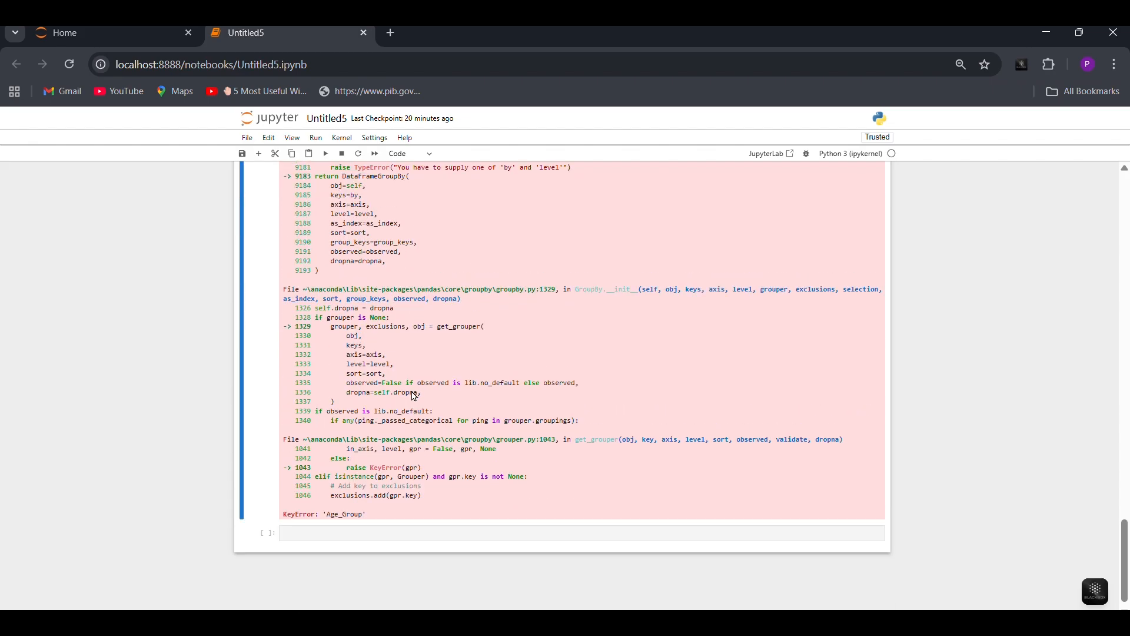
{"action": "left_click", "coordinate": [414, 370]}
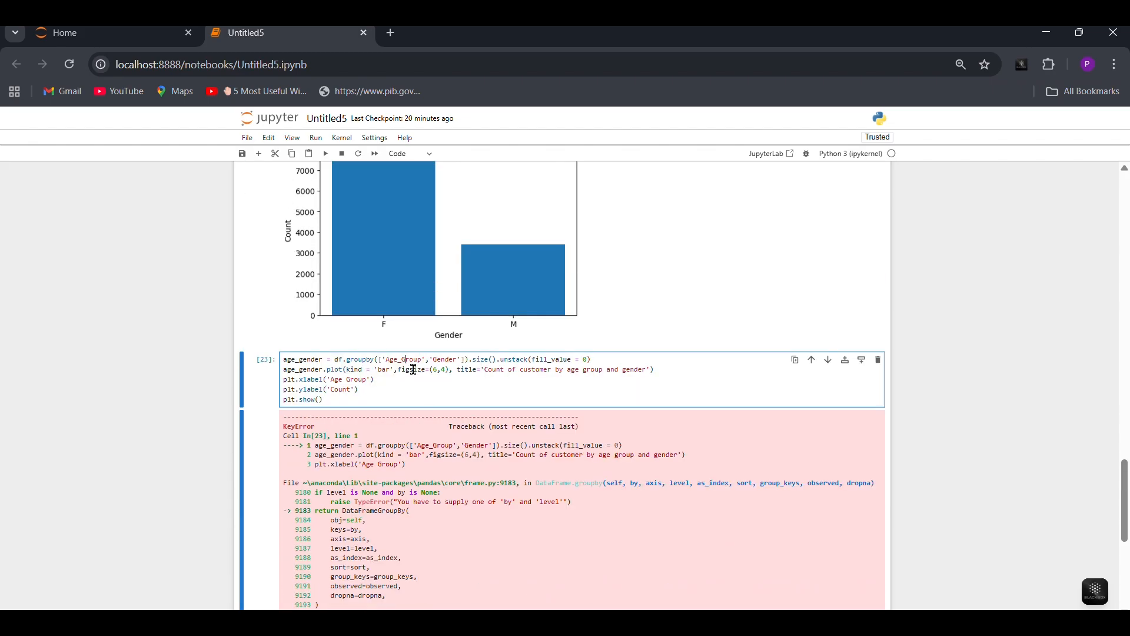
{"action": "scroll", "coordinate": [530, 369], "scroll_direction": "up", "scroll_amount": 1}
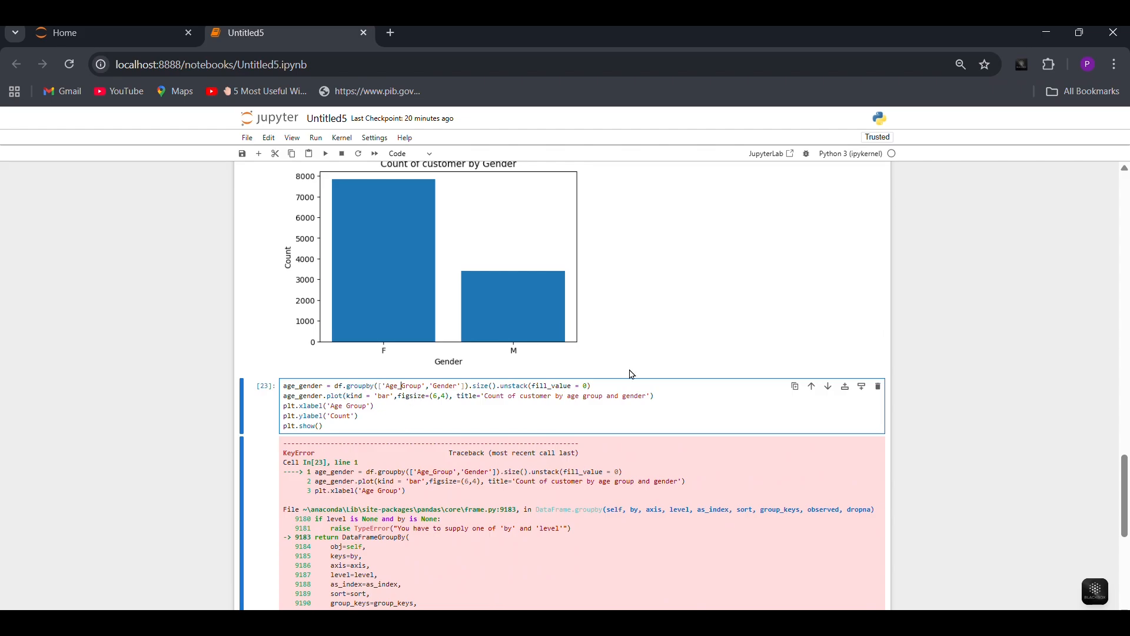
{"action": "key", "text": "BackSpace"}
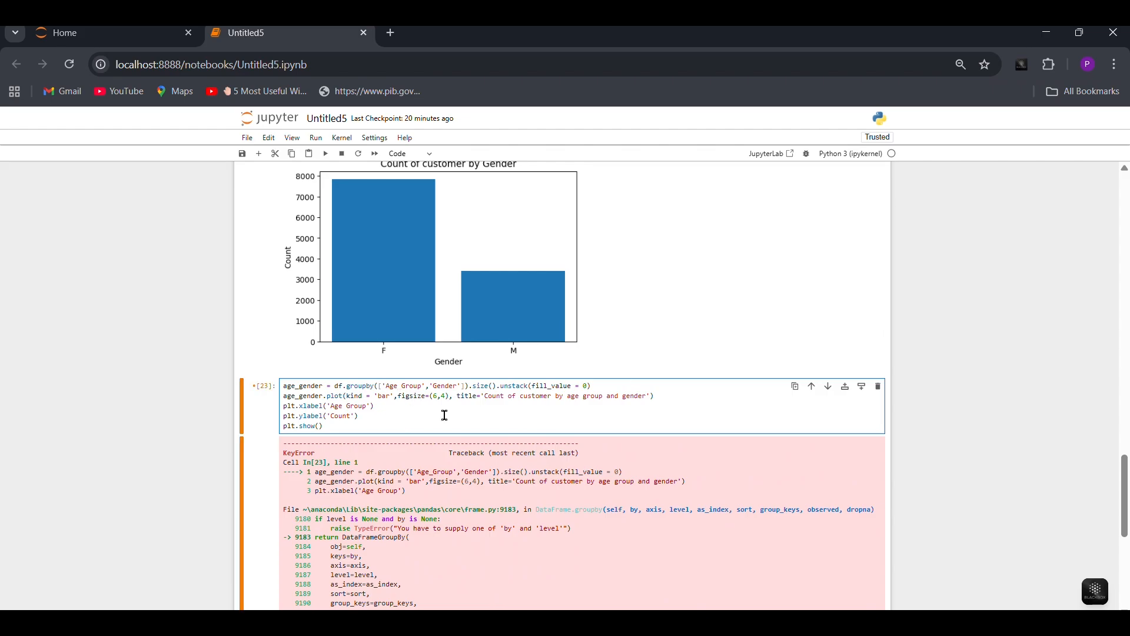
{"action": "key", "text": "shift+Return"}
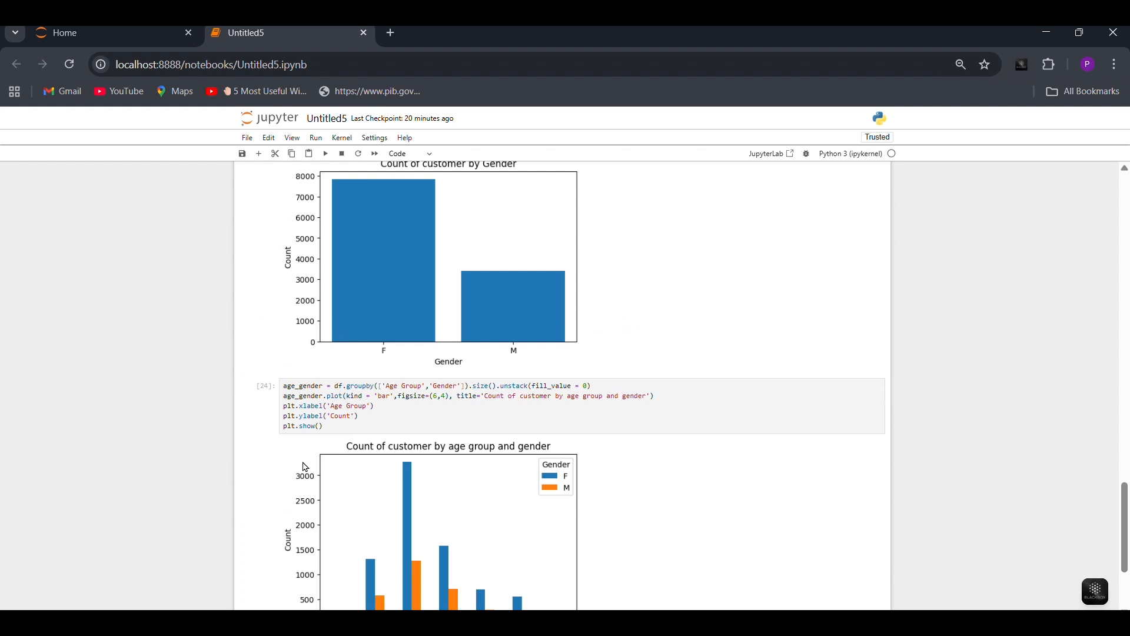
{"action": "scroll", "coordinate": [431, 469], "scroll_direction": "down", "scroll_amount": 3}
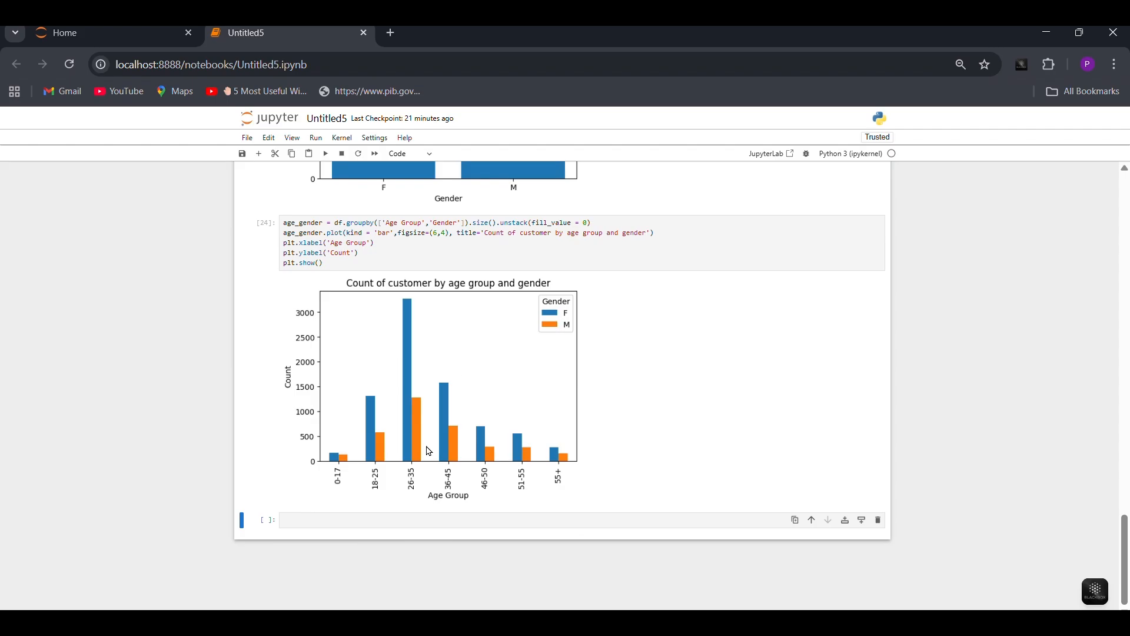
Step: Review the notebook from the charts up to the imports and data previews and back to the empty last cell
{"action": "scroll", "coordinate": [484, 376], "scroll_direction": "up", "scroll_amount": 5}
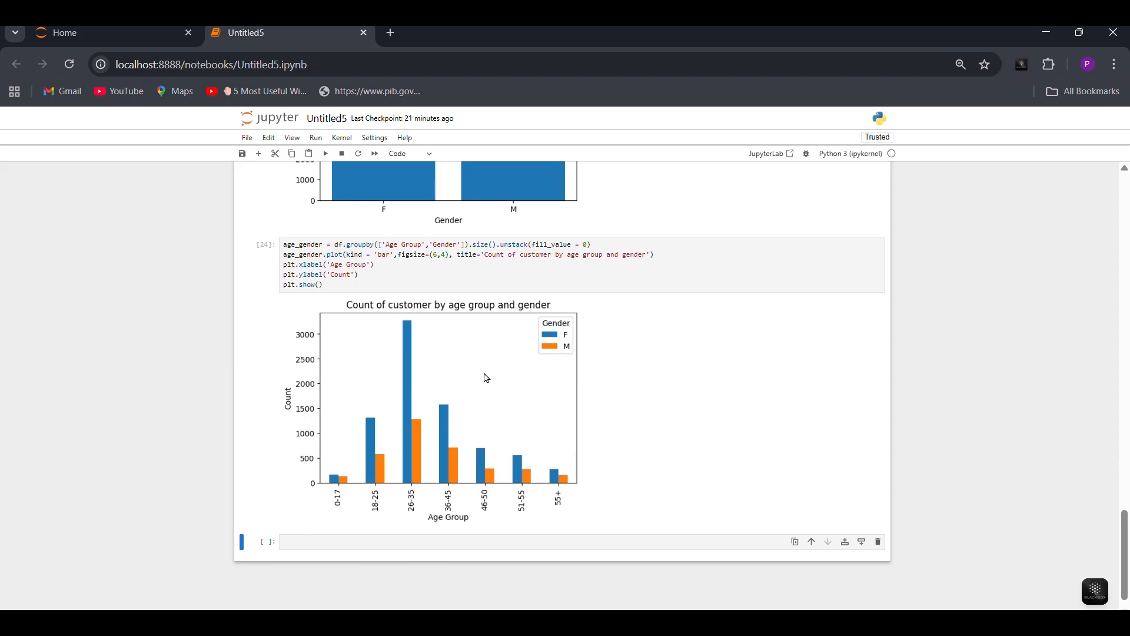
{"action": "scroll", "coordinate": [492, 380], "scroll_direction": "down", "scroll_amount": 5}
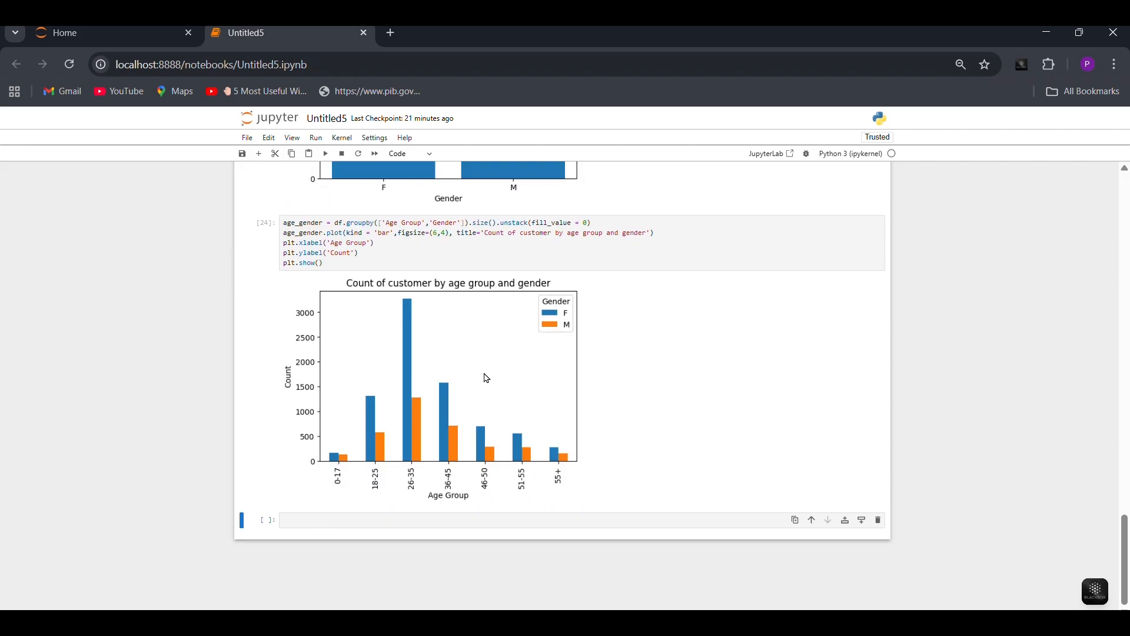
{"action": "scroll", "coordinate": [472, 320], "scroll_direction": "up", "scroll_amount": 8}
{"action": "scroll", "coordinate": [480, 325], "scroll_direction": "down", "scroll_amount": 8}
{"action": "left_click", "coordinate": [302, 521]}
{"action": "scroll", "coordinate": [462, 252], "scroll_direction": "up", "scroll_amount": 20}
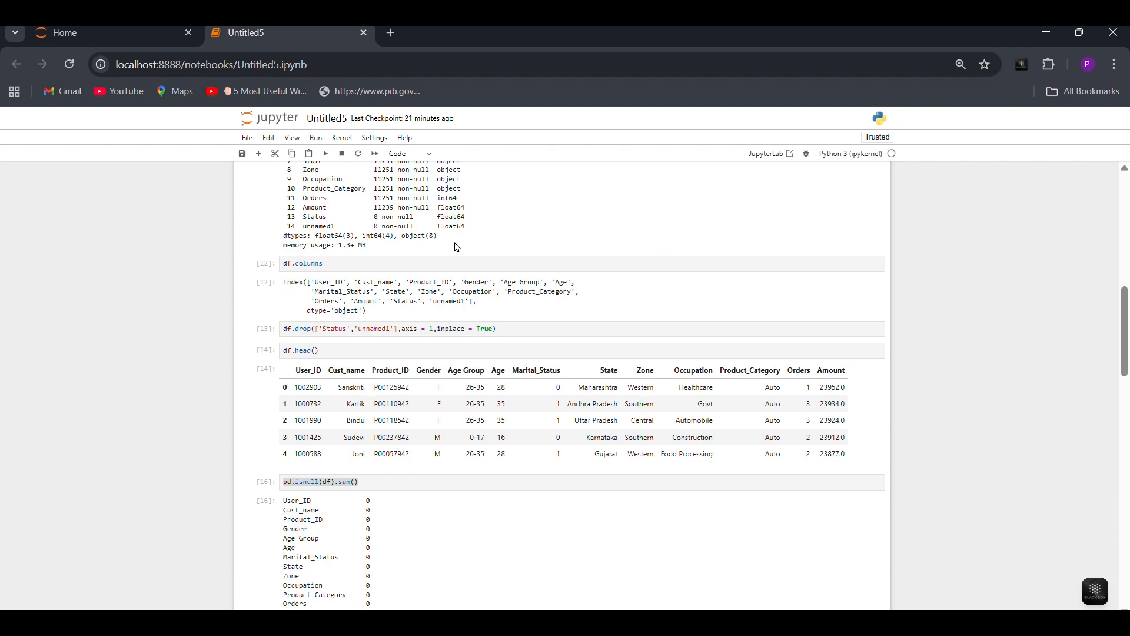
{"action": "scroll", "coordinate": [457, 247], "scroll_direction": "up", "scroll_amount": 10}
{"action": "scroll", "coordinate": [361, 305], "scroll_direction": "up", "scroll_amount": 1}
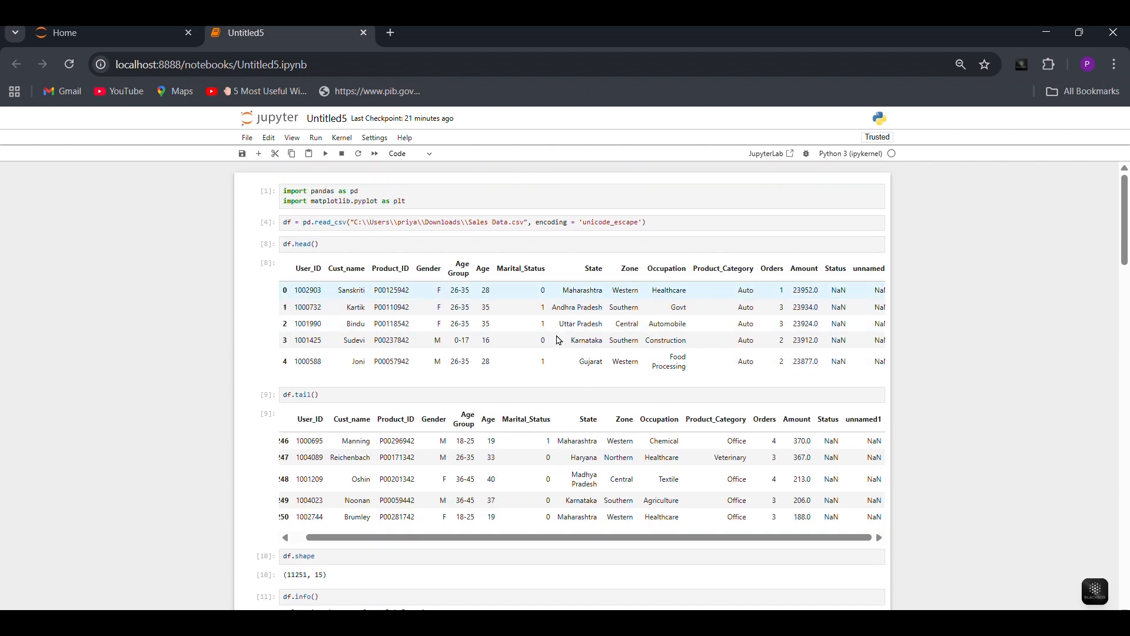
{"action": "scroll", "coordinate": [496, 383], "scroll_direction": "down", "scroll_amount": 15}
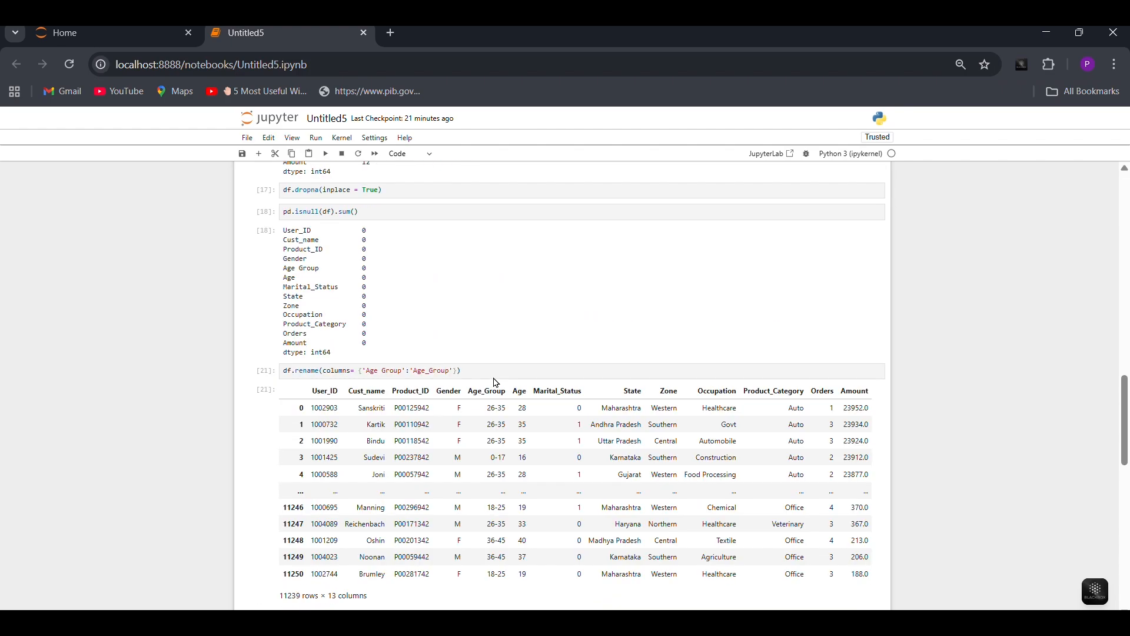
{"action": "scroll", "coordinate": [496, 383], "scroll_direction": "down", "scroll_amount": 15}
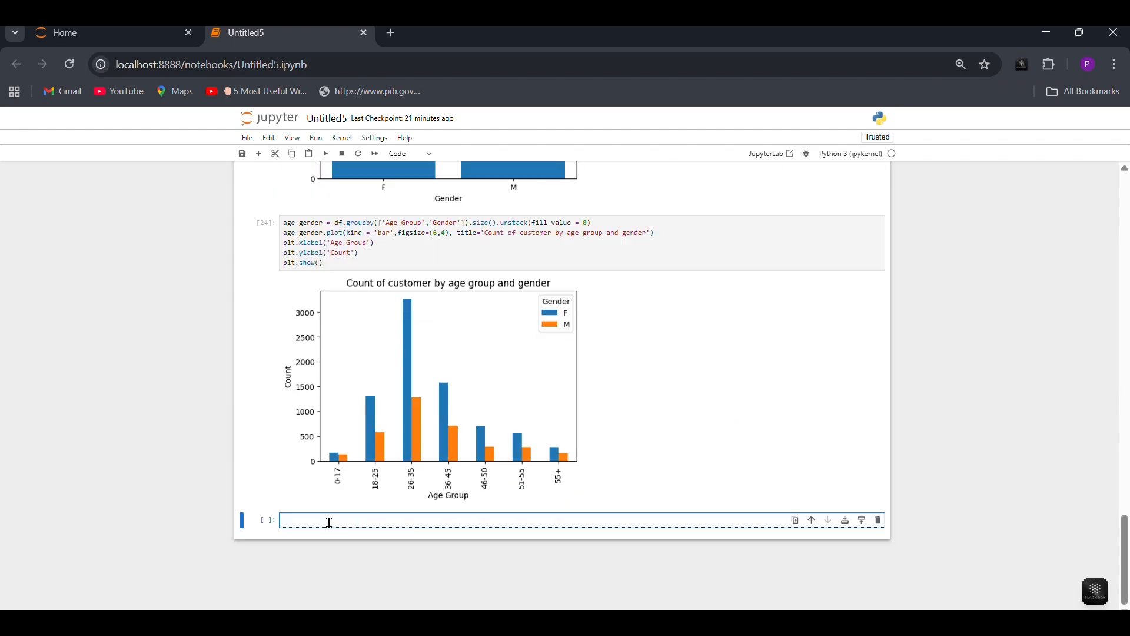